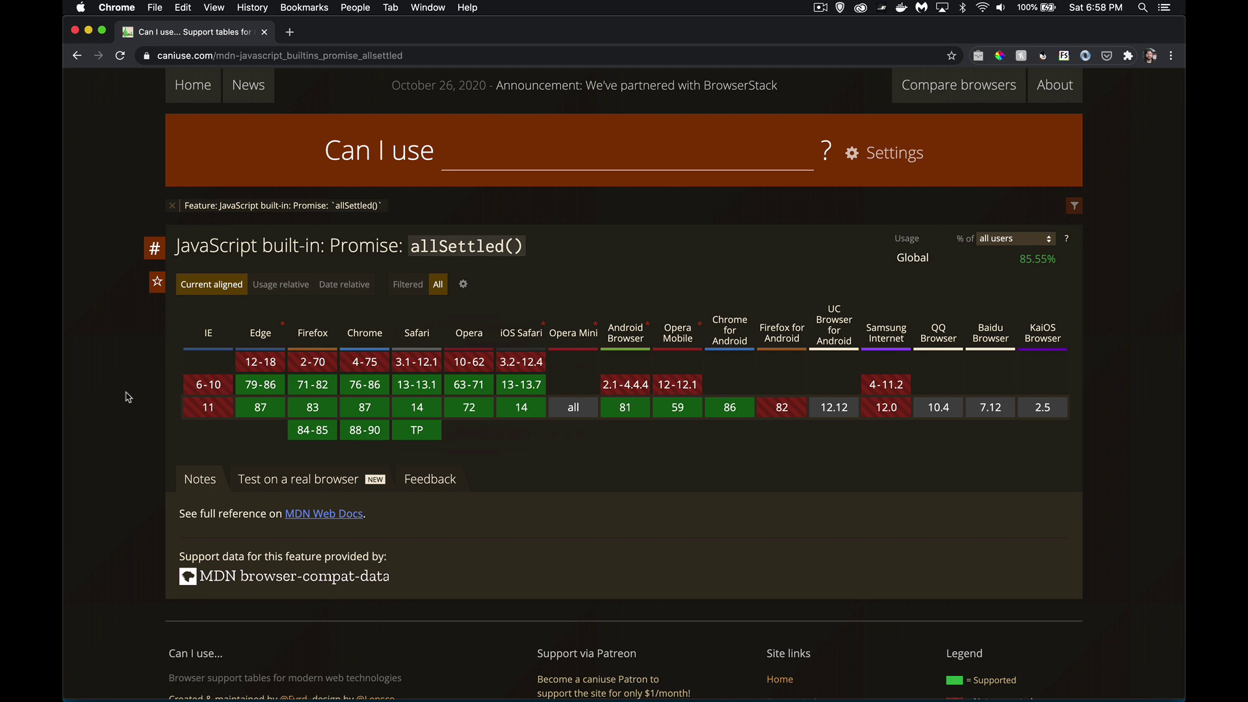
pyautogui.press('super+Tab')
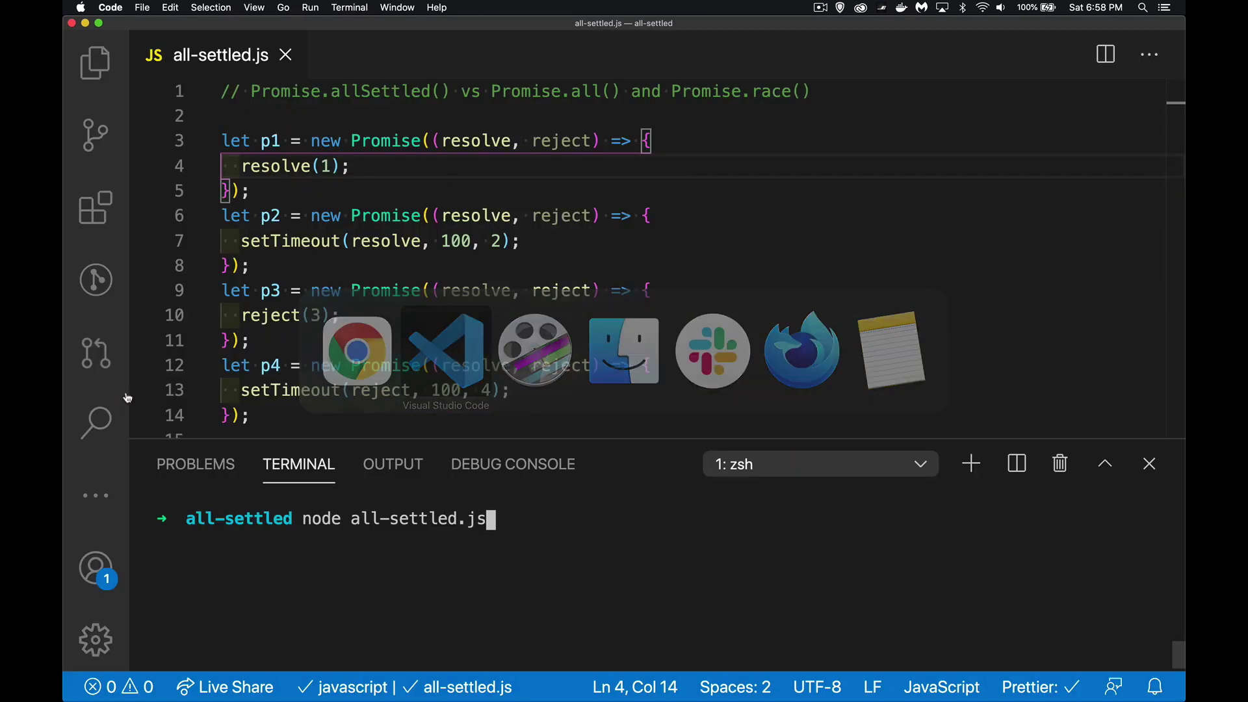
pyautogui.click(389, 167)
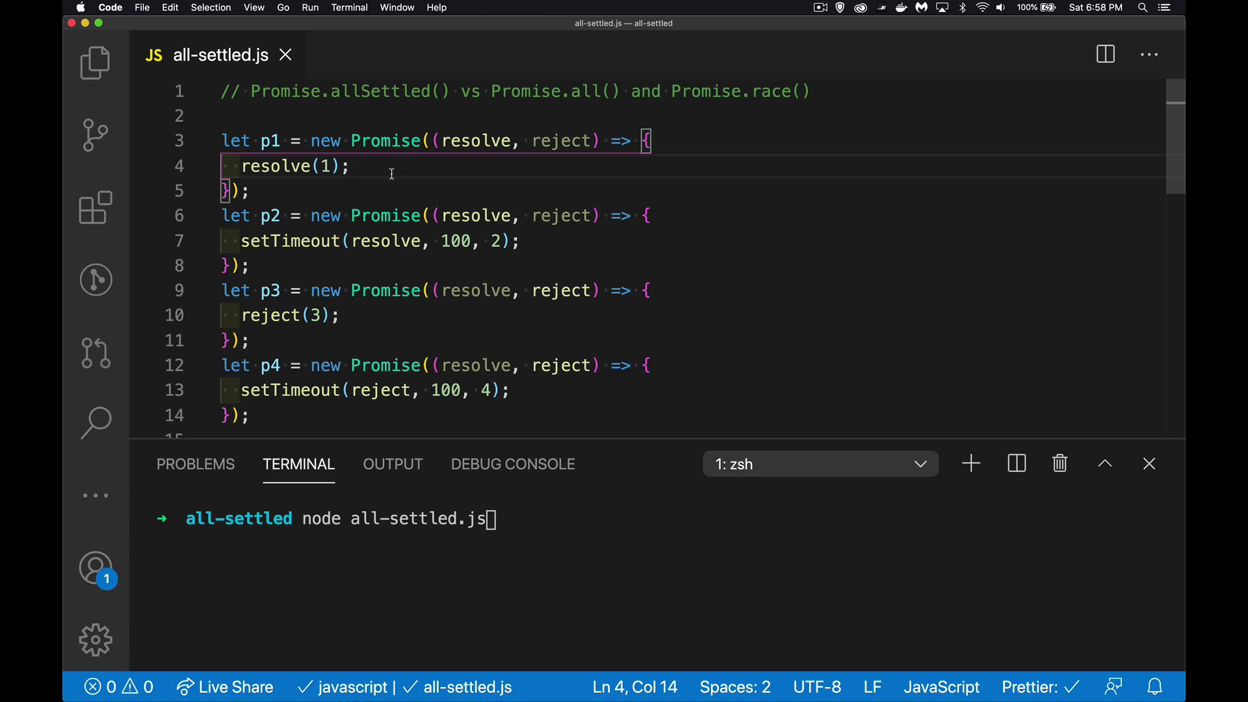
pyautogui.click(540, 242)
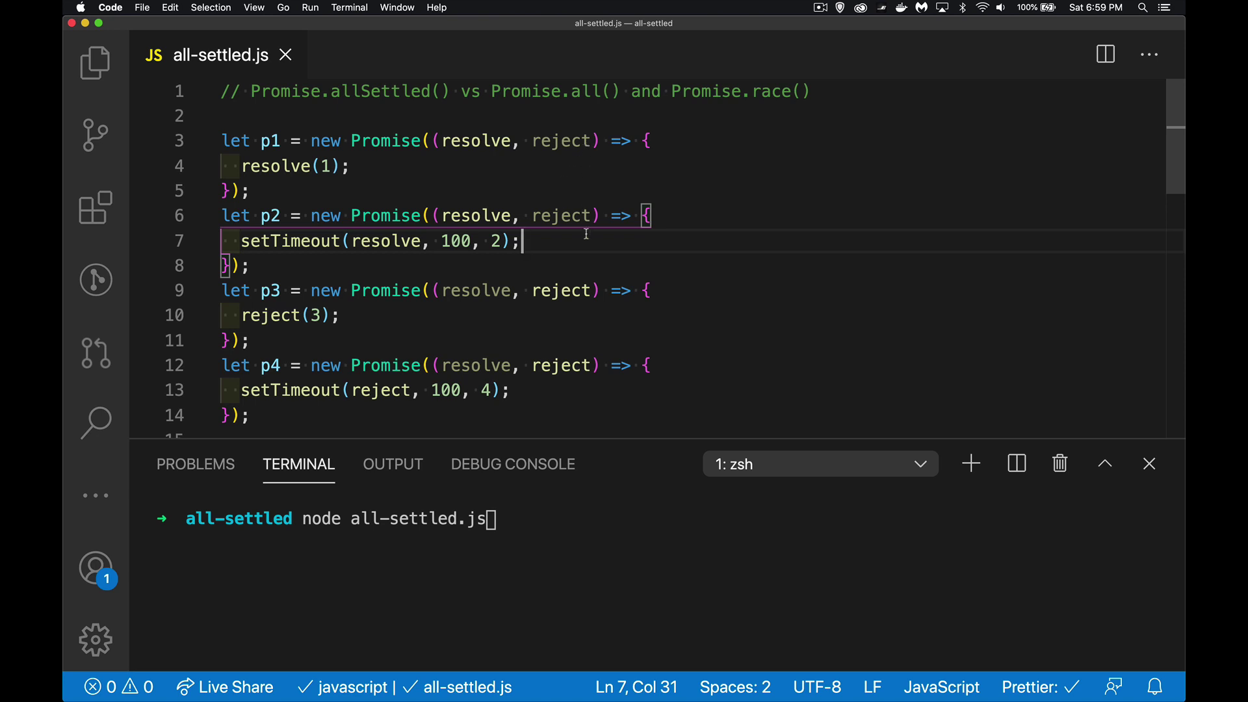
pyautogui.scroll(-3, 722, 317)
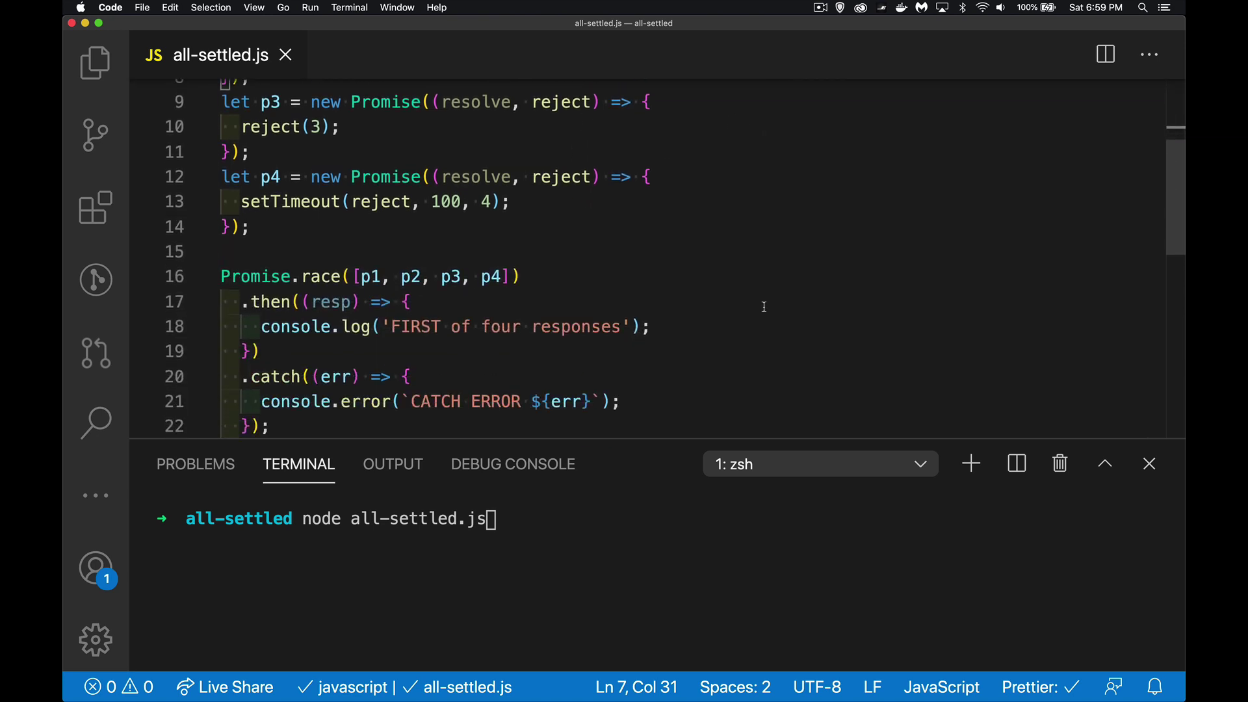
pyautogui.scroll(-2, 751, 310)
pyautogui.scroll(-1, 763, 306)
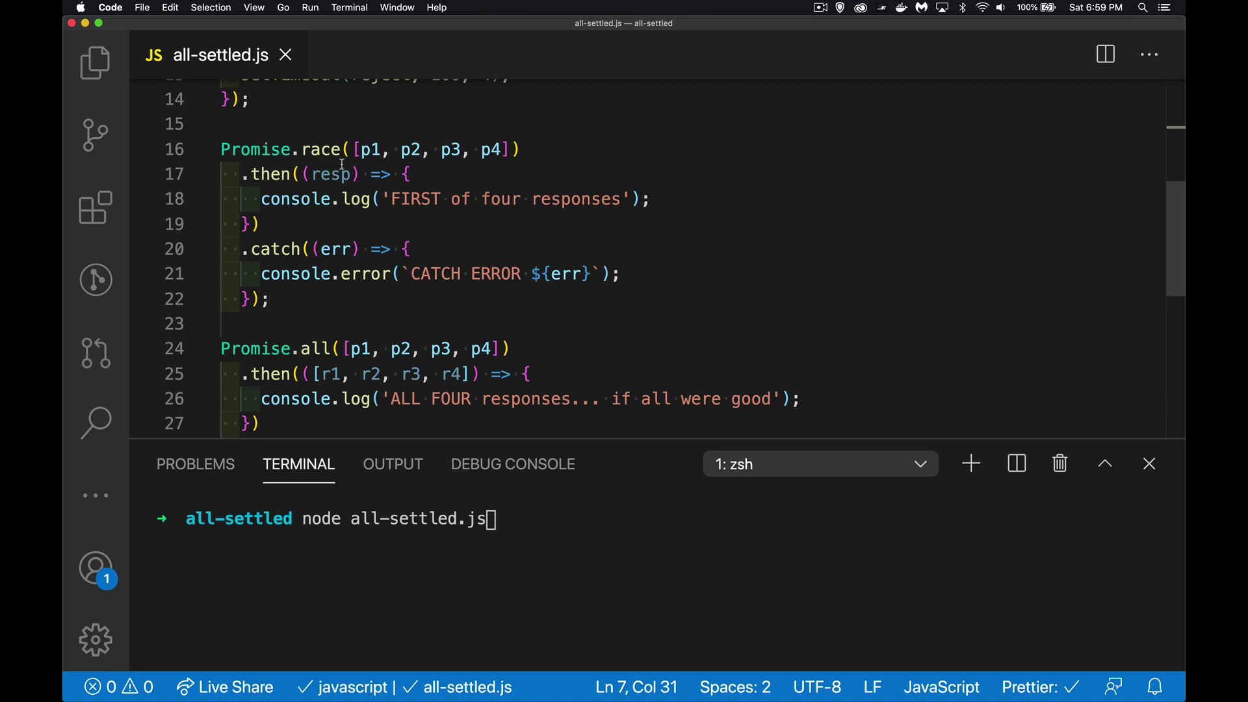
# Highlight the four-promise array in Promise.race, then run node all-settled.js in the terminal.
pyautogui.moveTo(353, 149); pyautogui.dragTo(515, 149)
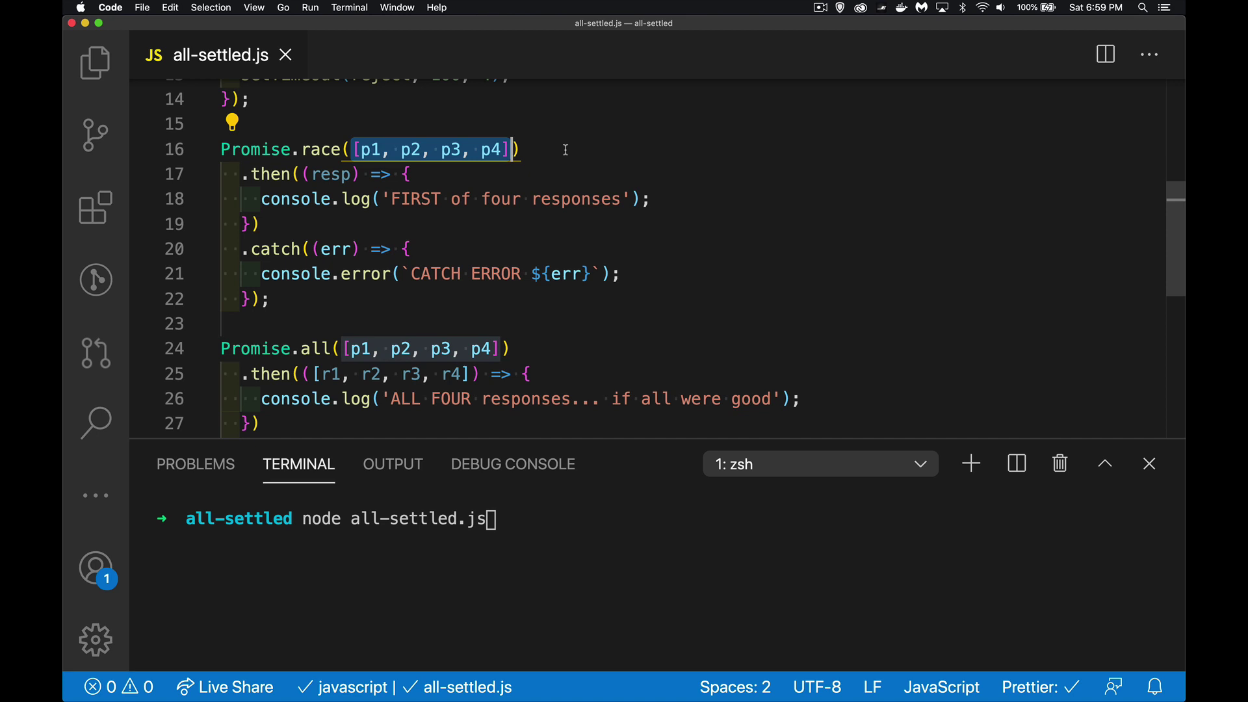
pyautogui.scroll(5, 636, 118)
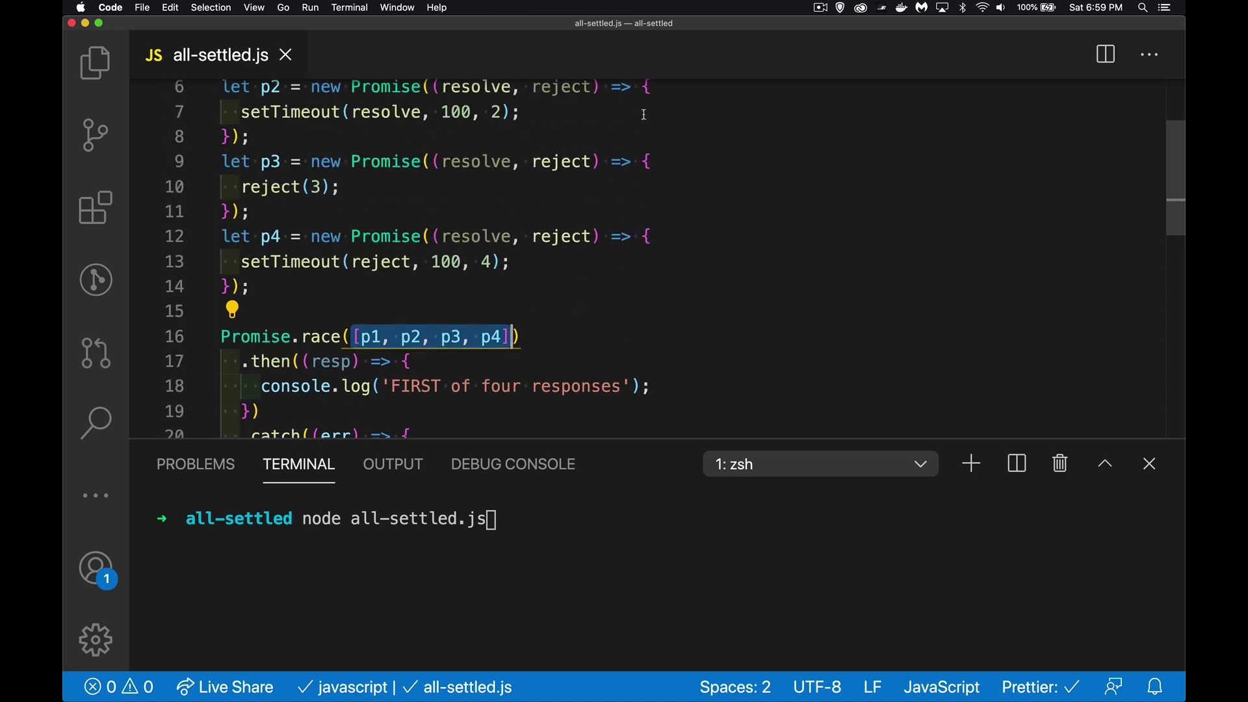
pyautogui.scroll(3, 643, 115)
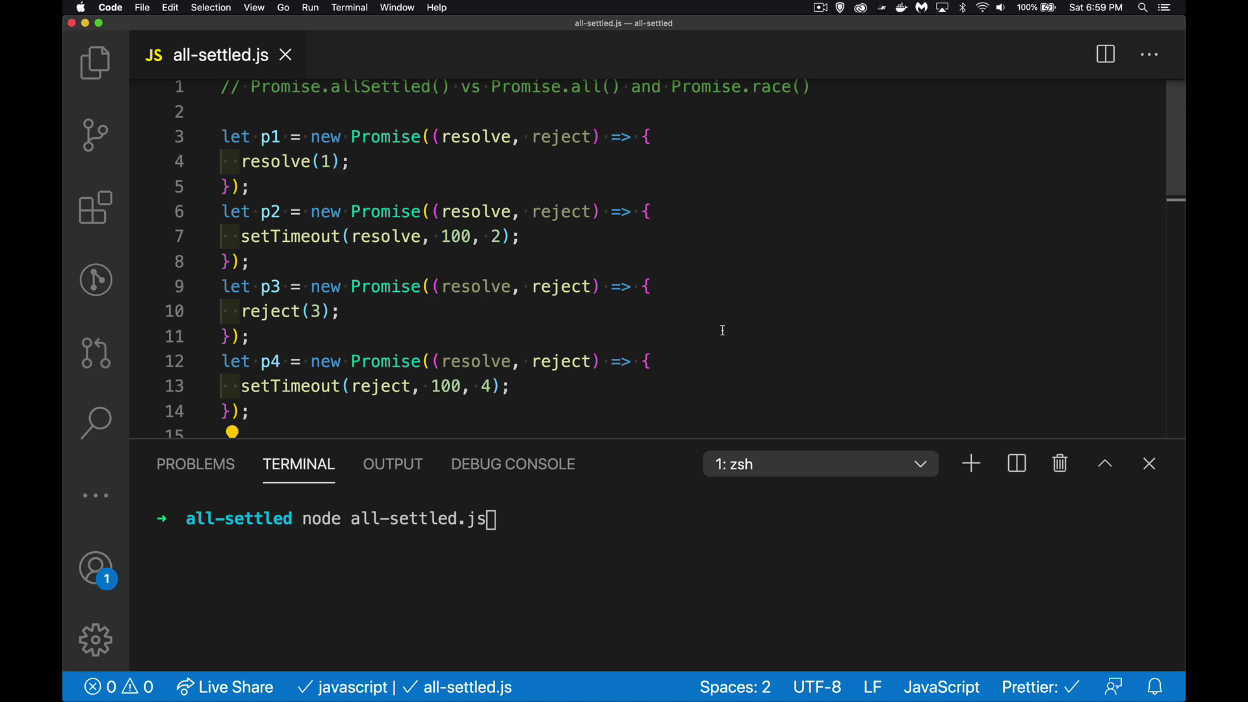
pyautogui.scroll(-4, 721, 330)
pyautogui.scroll(-1, 721, 331)
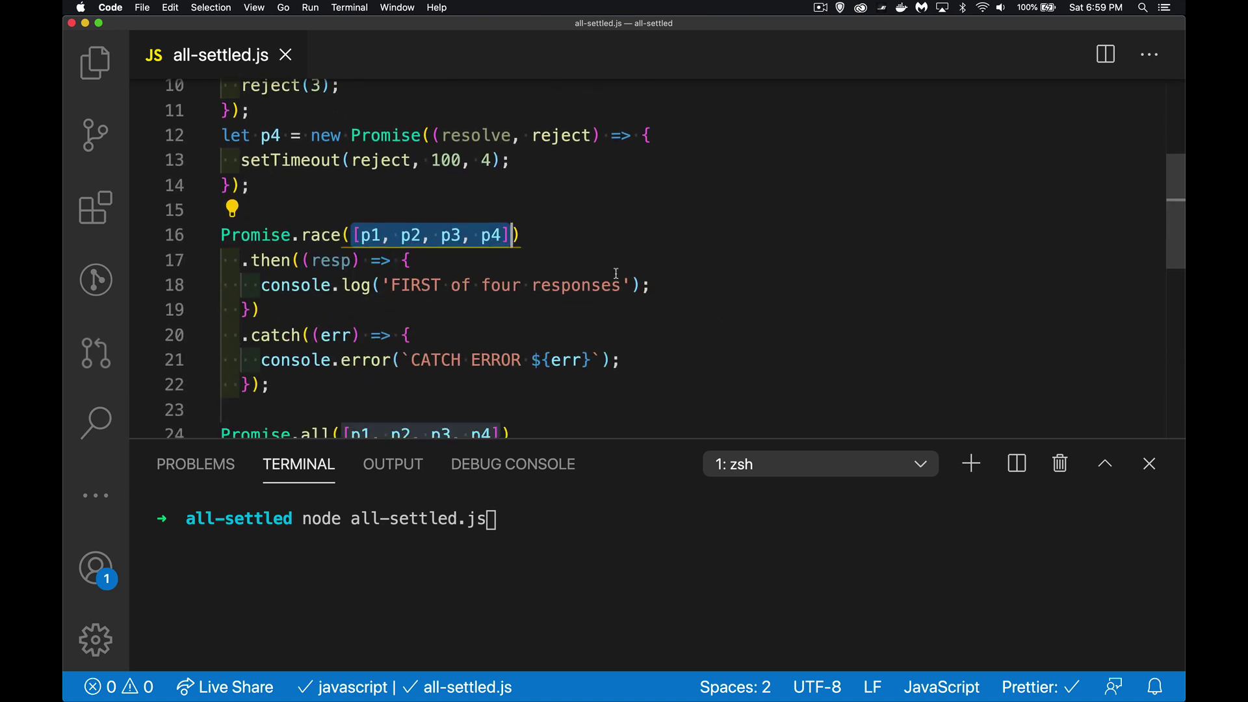
pyautogui.scroll(1, 723, 230)
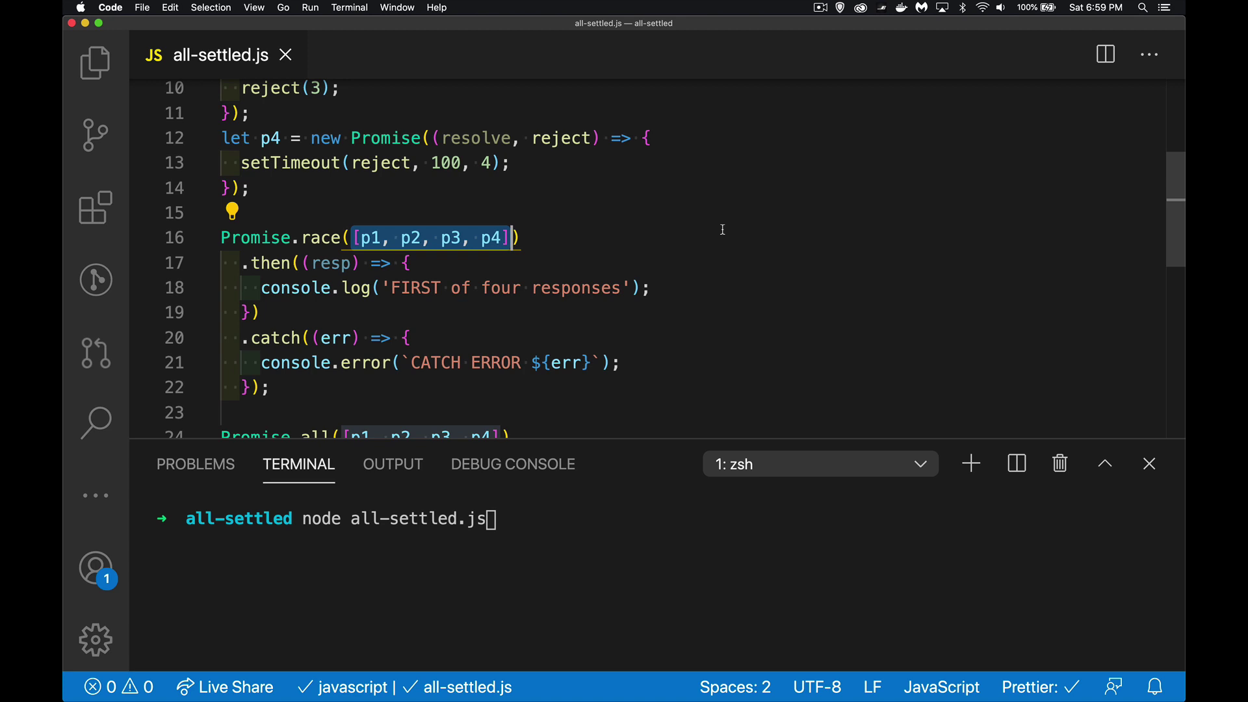
pyautogui.scroll(3, 723, 230)
pyautogui.scroll(1, 718, 225)
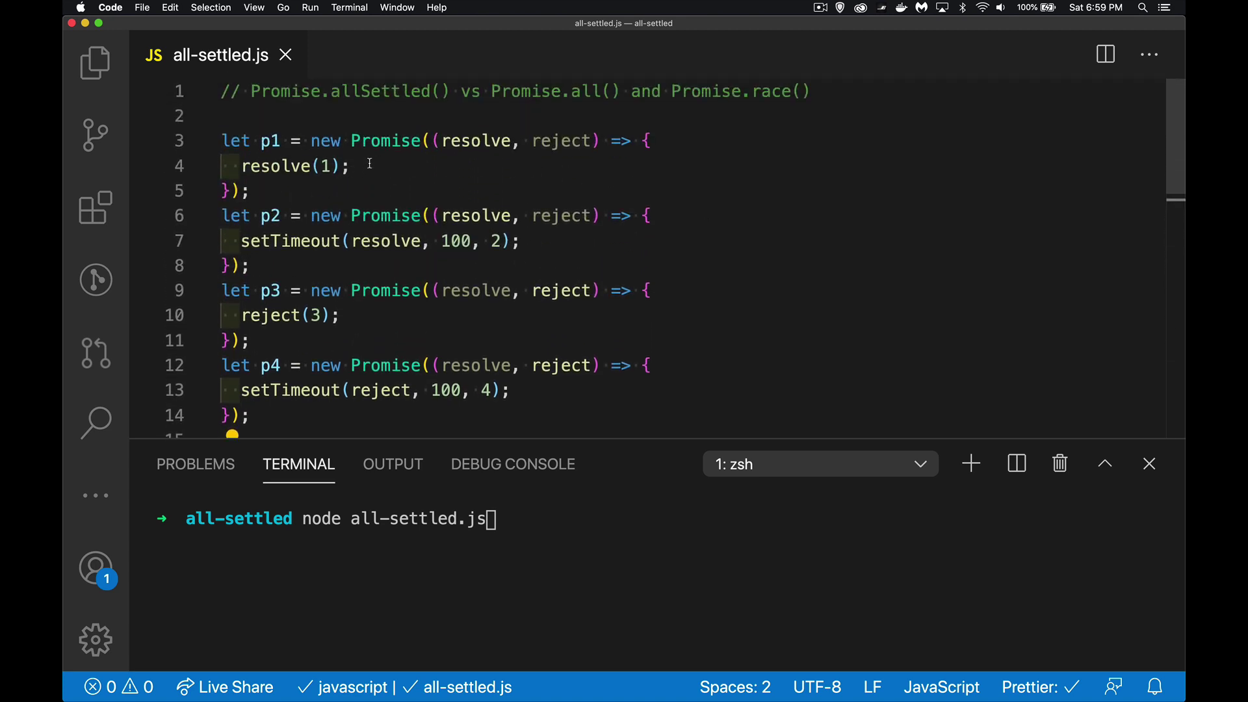
pyautogui.scroll(-2, 369, 165)
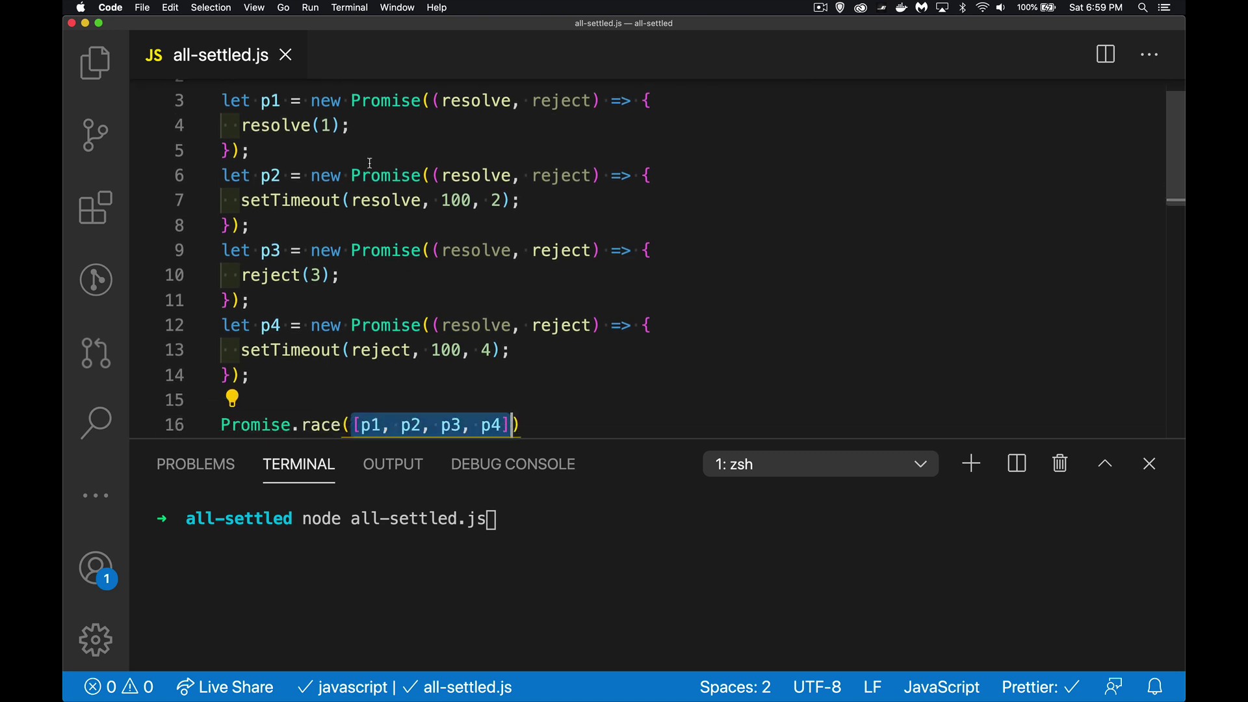
pyautogui.scroll(-1, 369, 166)
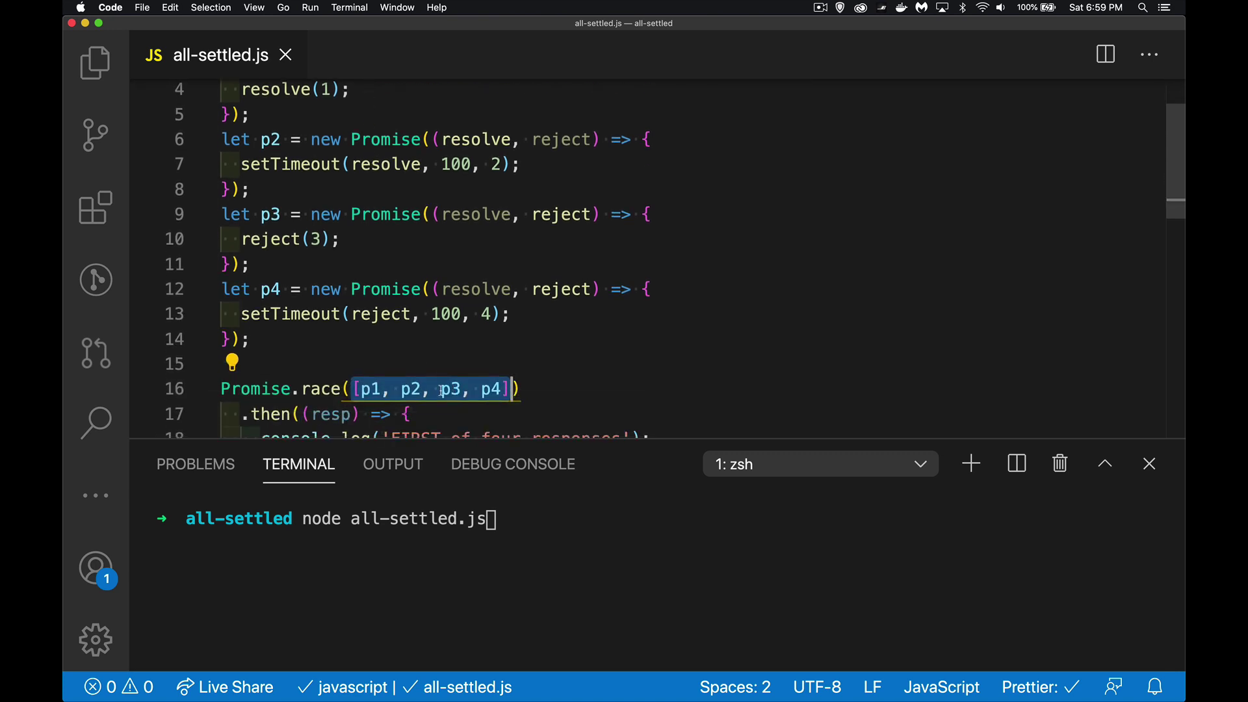
pyautogui.scroll(-1, 623, 363)
pyautogui.scroll(-2, 622, 363)
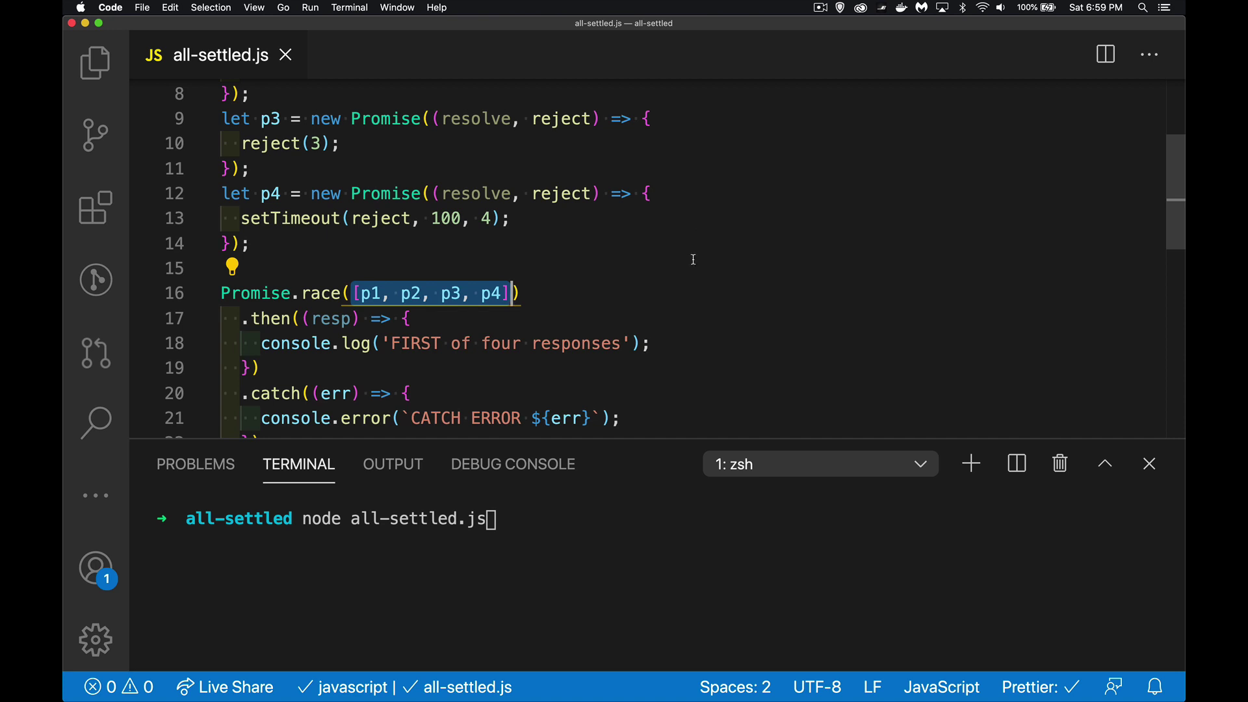
pyautogui.scroll(-1, 693, 258)
pyautogui.scroll(-3, 692, 259)
pyautogui.scroll(-3, 692, 259)
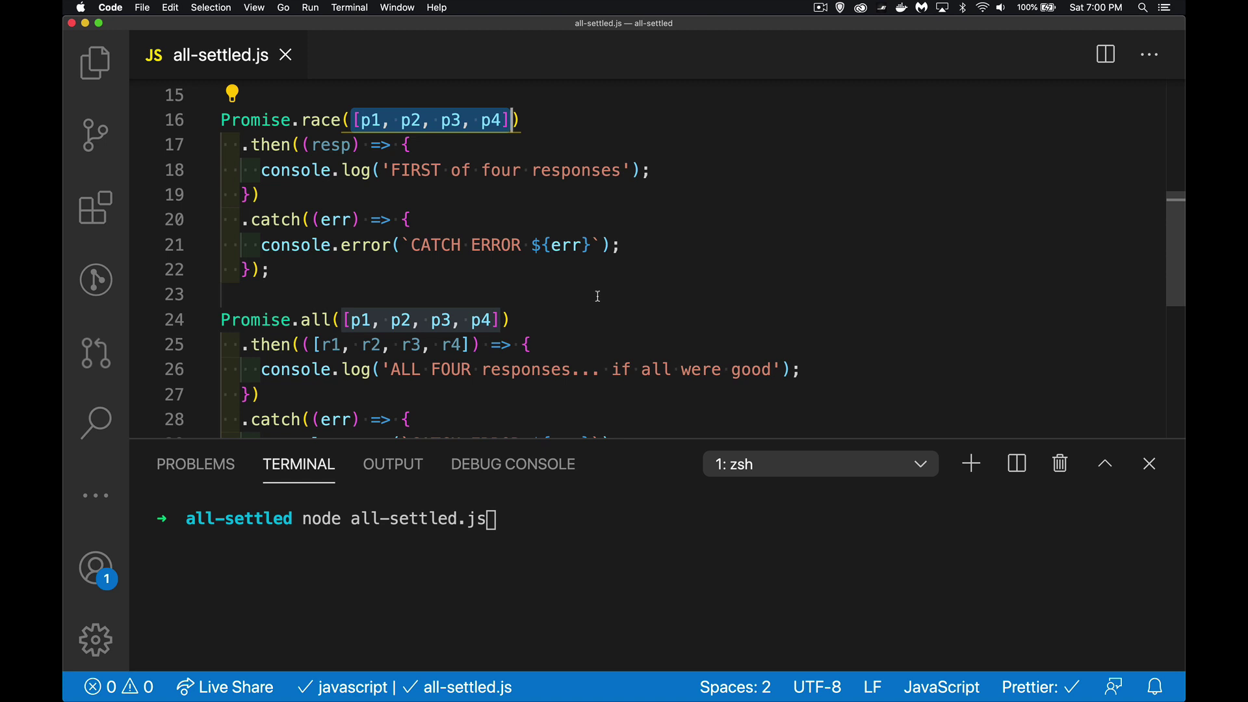
pyautogui.click(547, 555)
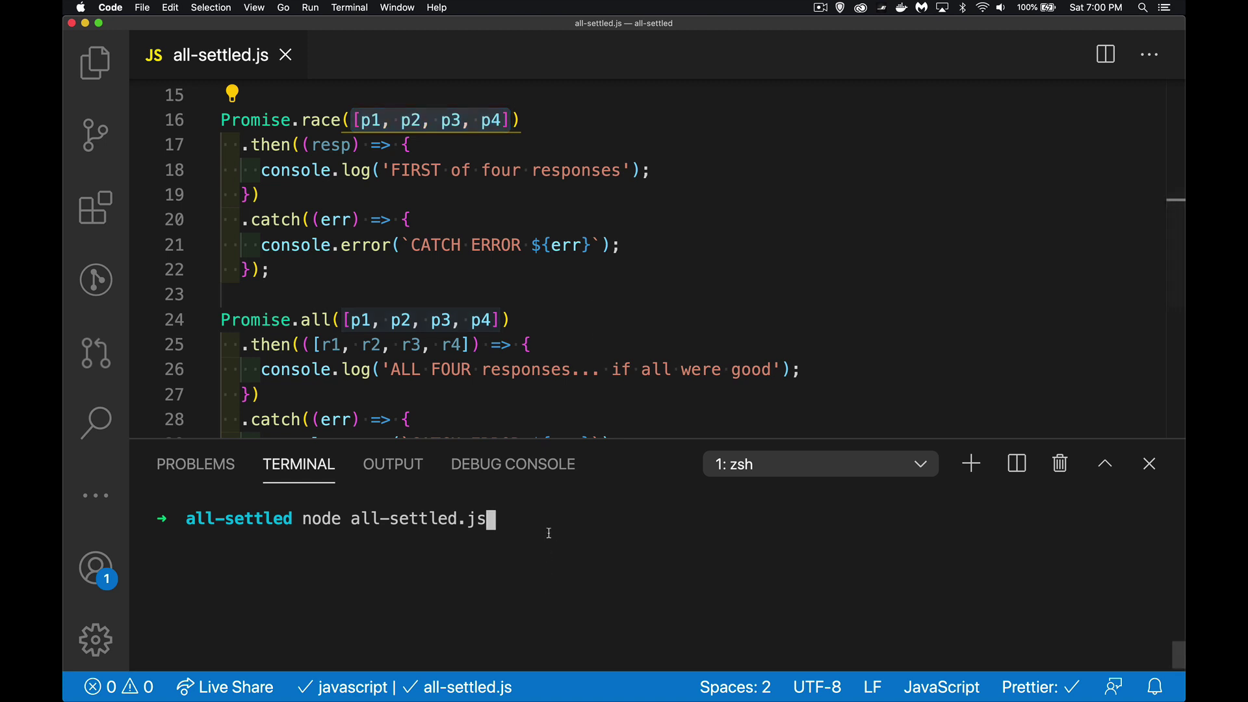
pyautogui.press('Return')
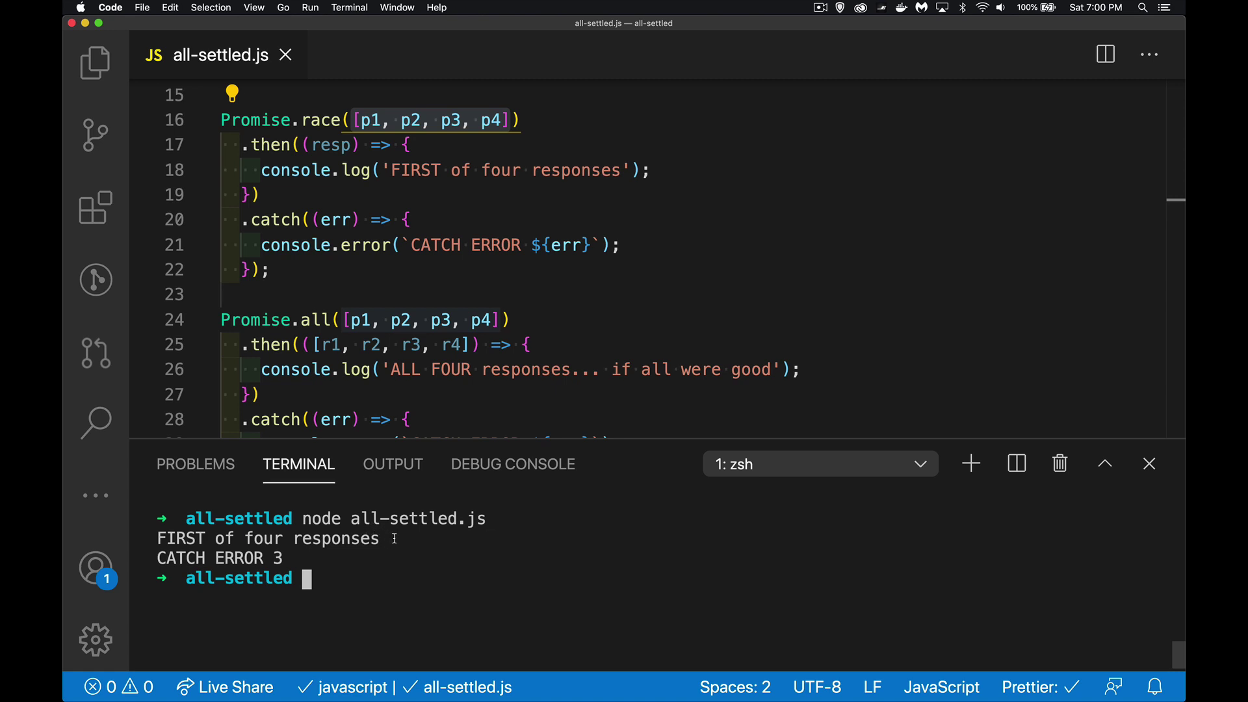
# Change line 18 to console.log('FIRST of four responses', { resp }) and save.
pyautogui.click(631, 170)
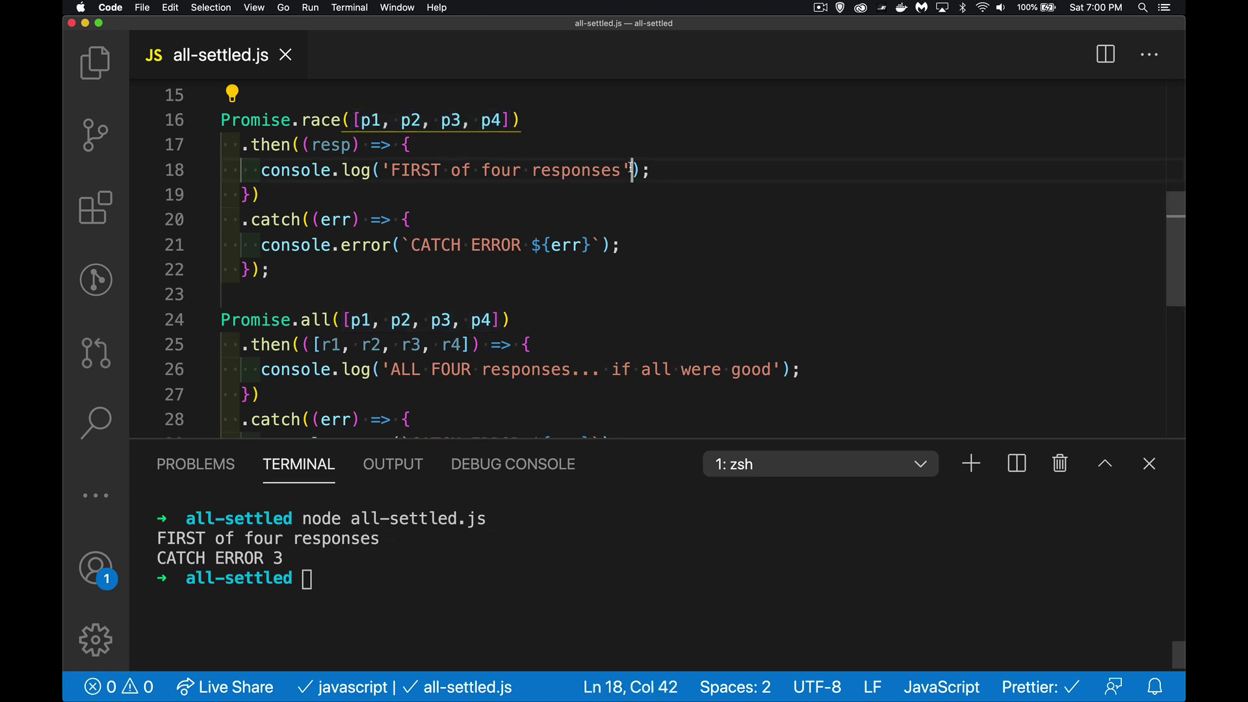
pyautogui.write(', re')
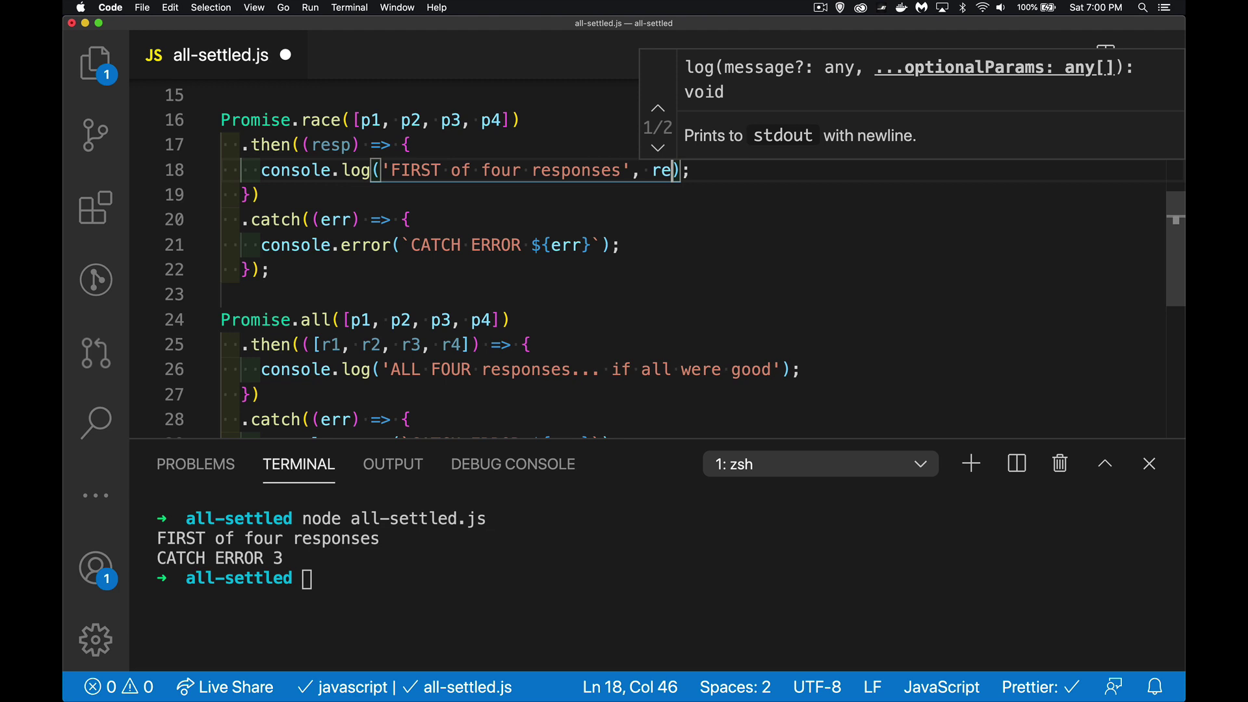
pyautogui.write('sp.stat')
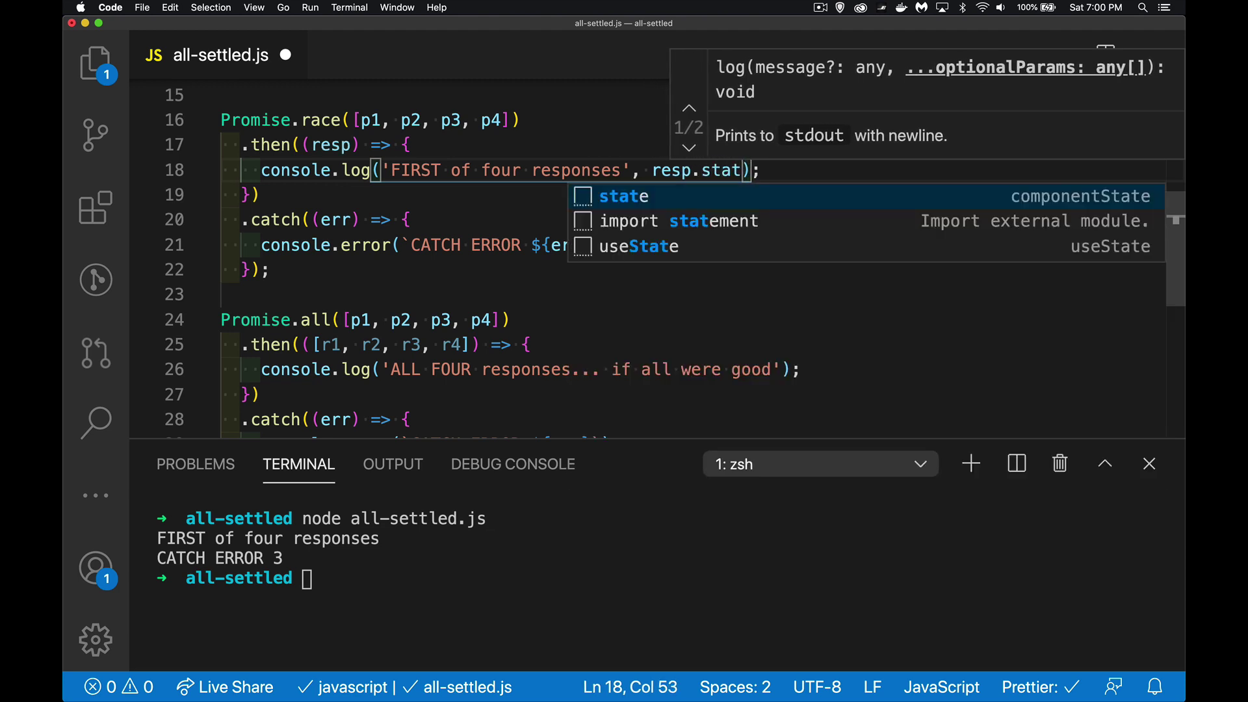
pyautogui.write('us')
pyautogui.press('BackSpace')
pyautogui.press('BackSpace')
pyautogui.press('BackSpace')
pyautogui.press('BackSpace')
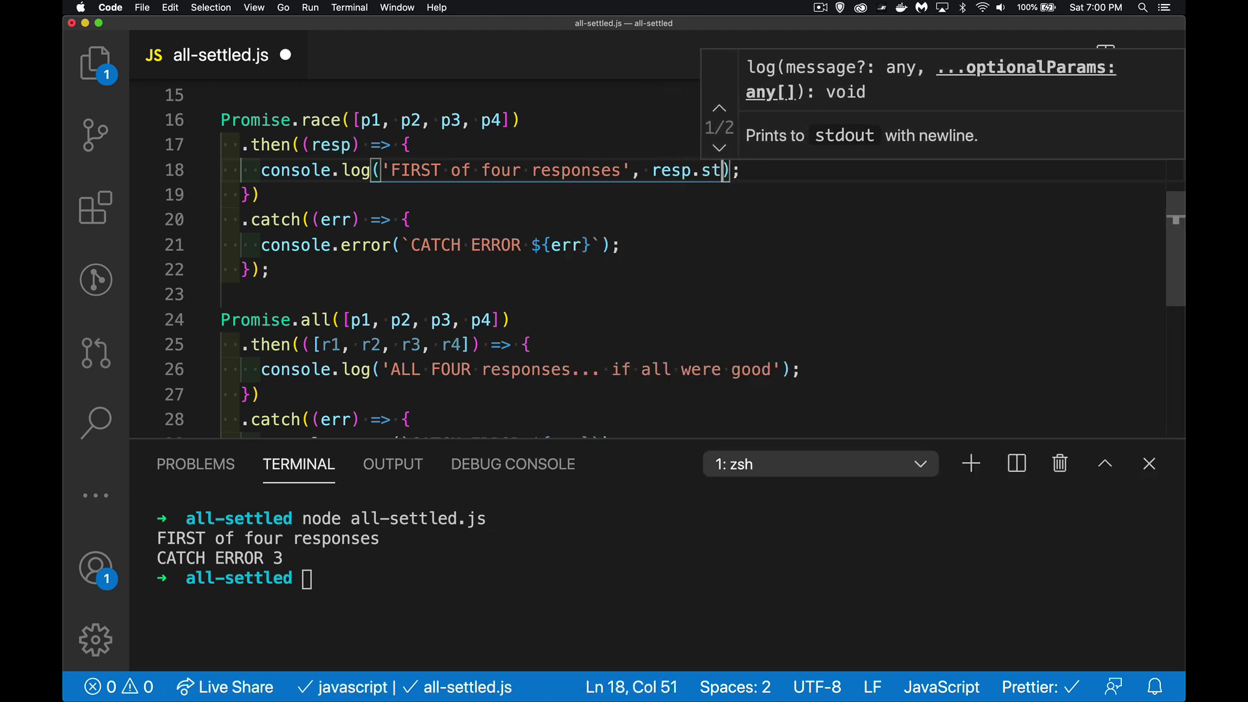
pyautogui.press('BackSpace')
pyautogui.press('BackSpace')
pyautogui.press('BackSpace')
pyautogui.write('}')
pyautogui.press('Left')
pyautogui.press('Left')
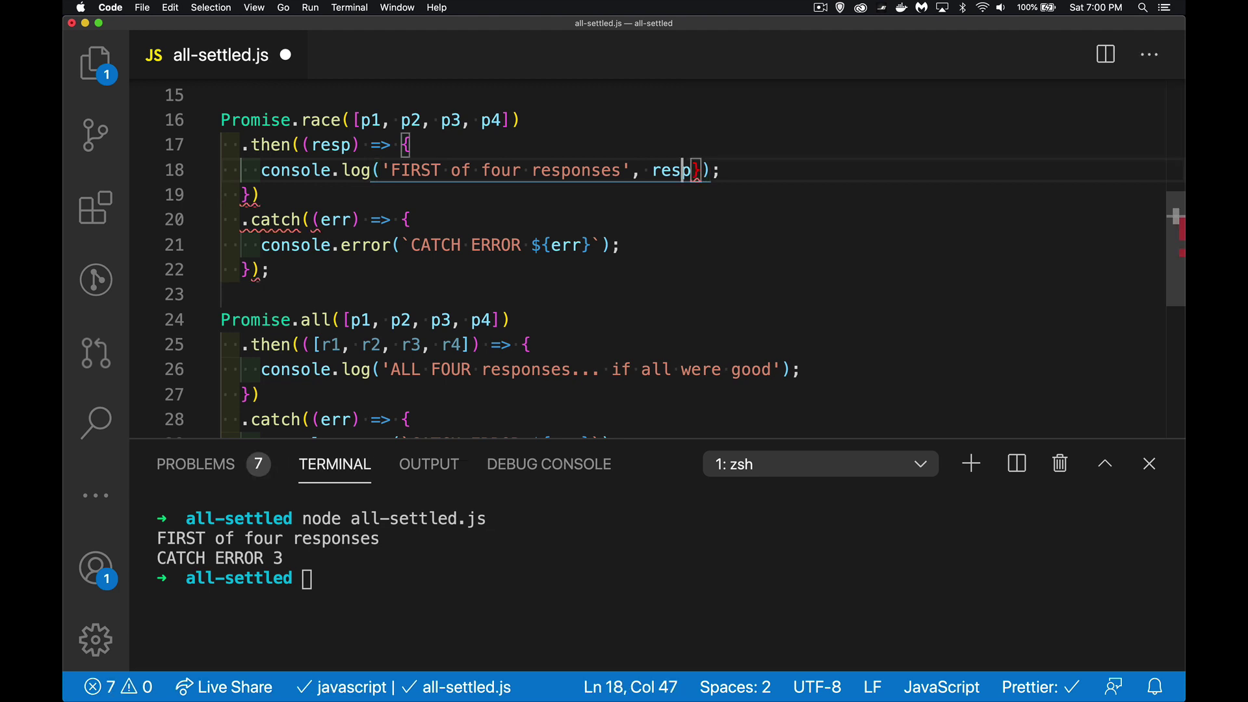
pyautogui.press('Left')
pyautogui.press('Left')
pyautogui.press('Left')
pyautogui.write('{')
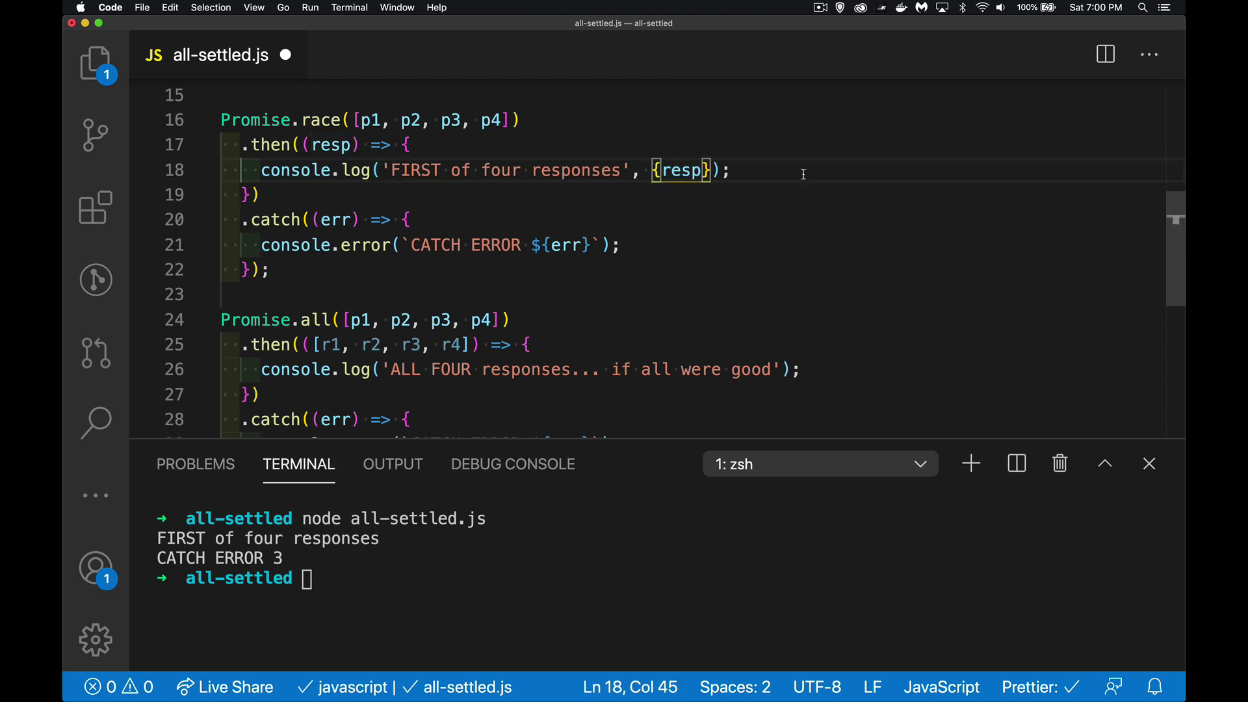
pyautogui.click(803, 173)
pyautogui.press('cmd+s')
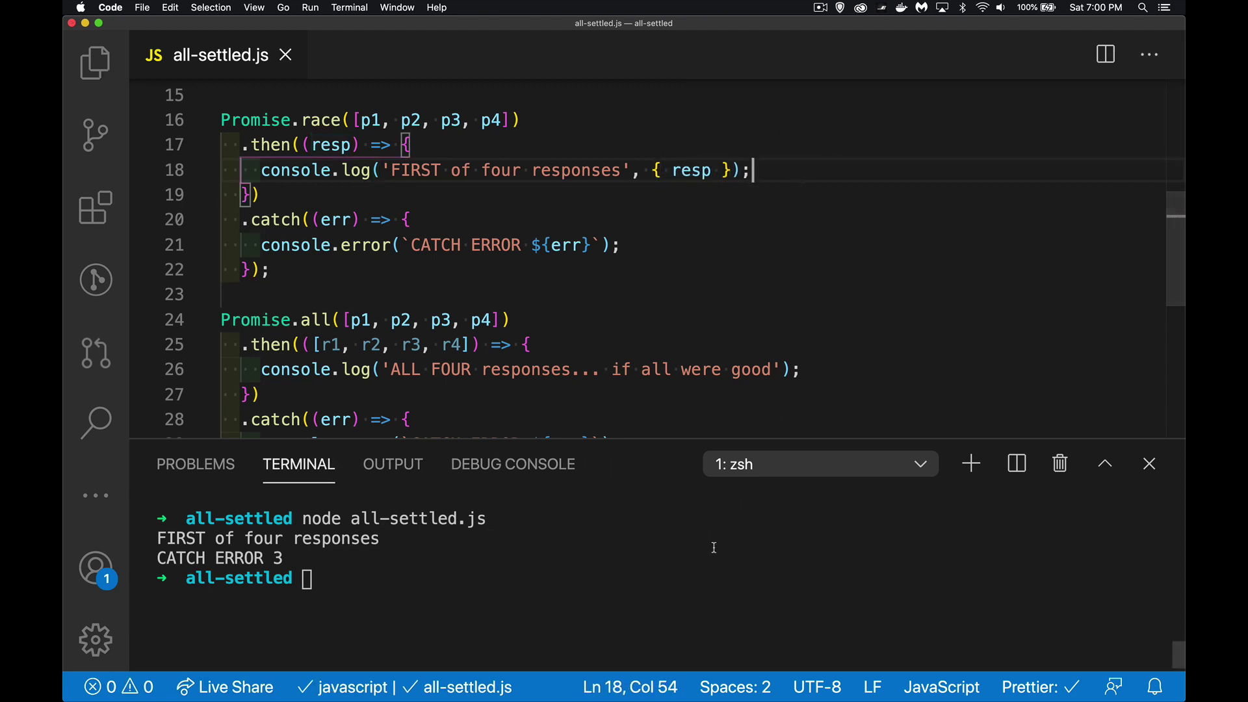
# Clear the previous run's output from the terminal.
pyautogui.click(718, 546)
pyautogui.press('Up')
pyautogui.press('Up')
pyautogui.press('Return')
pyautogui.press('Up')
pyautogui.press('Up')
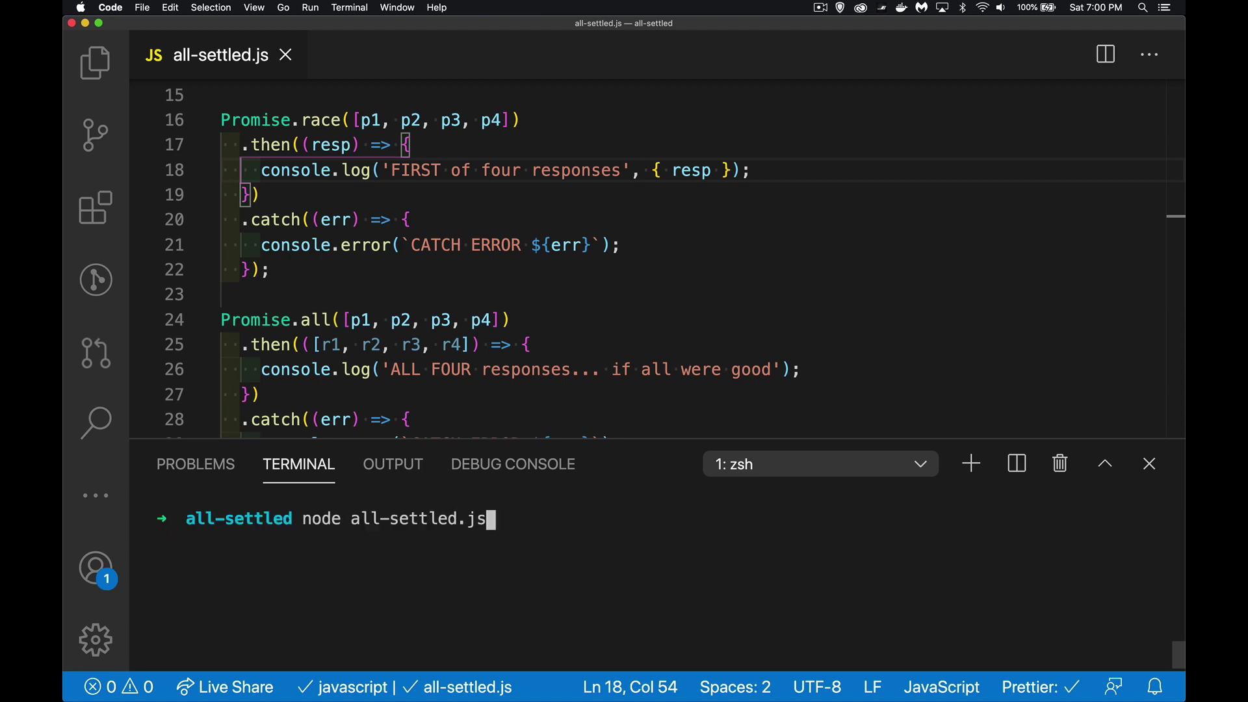
pyautogui.press('Return')
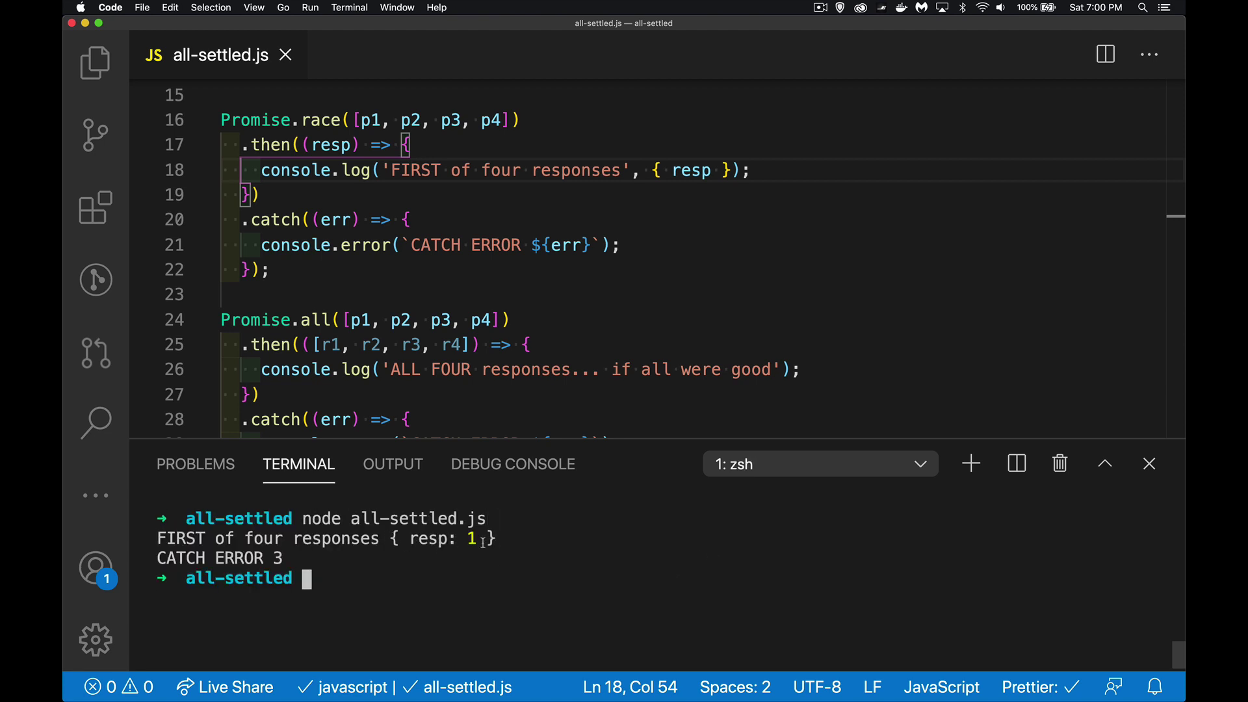
pyautogui.moveTo(480, 541); pyautogui.dragTo(409, 539)
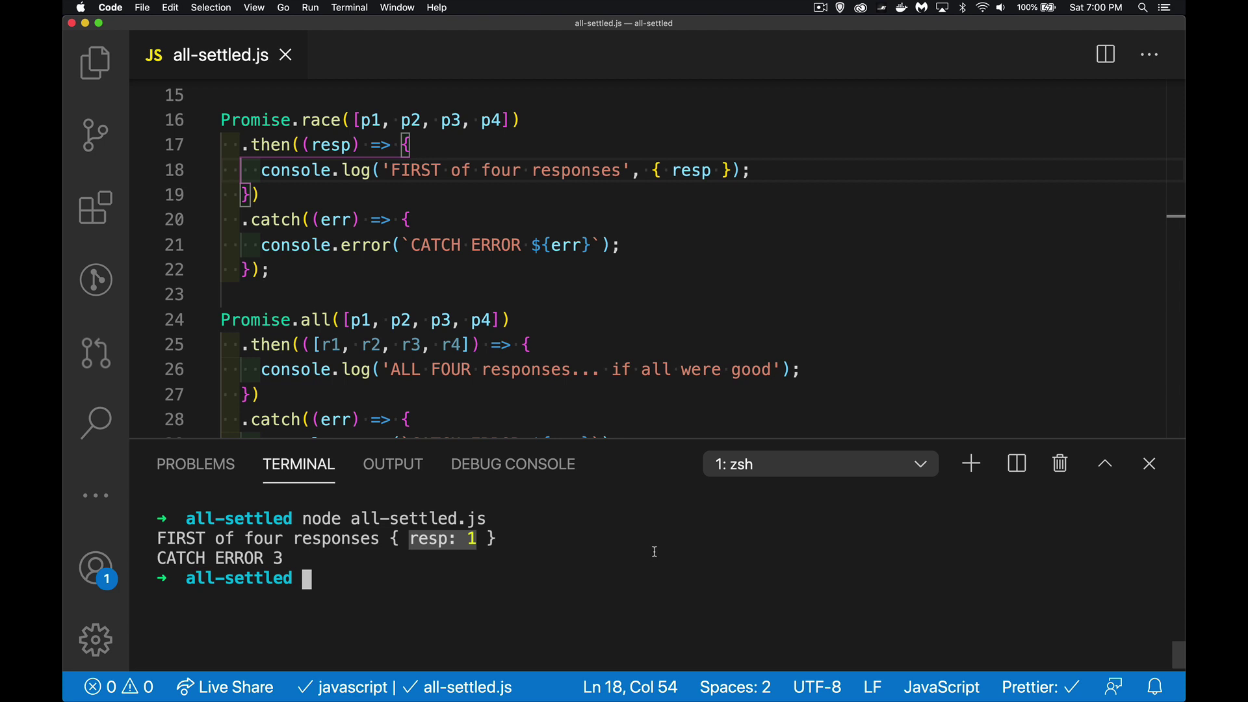
pyautogui.scroll(5, 752, 260)
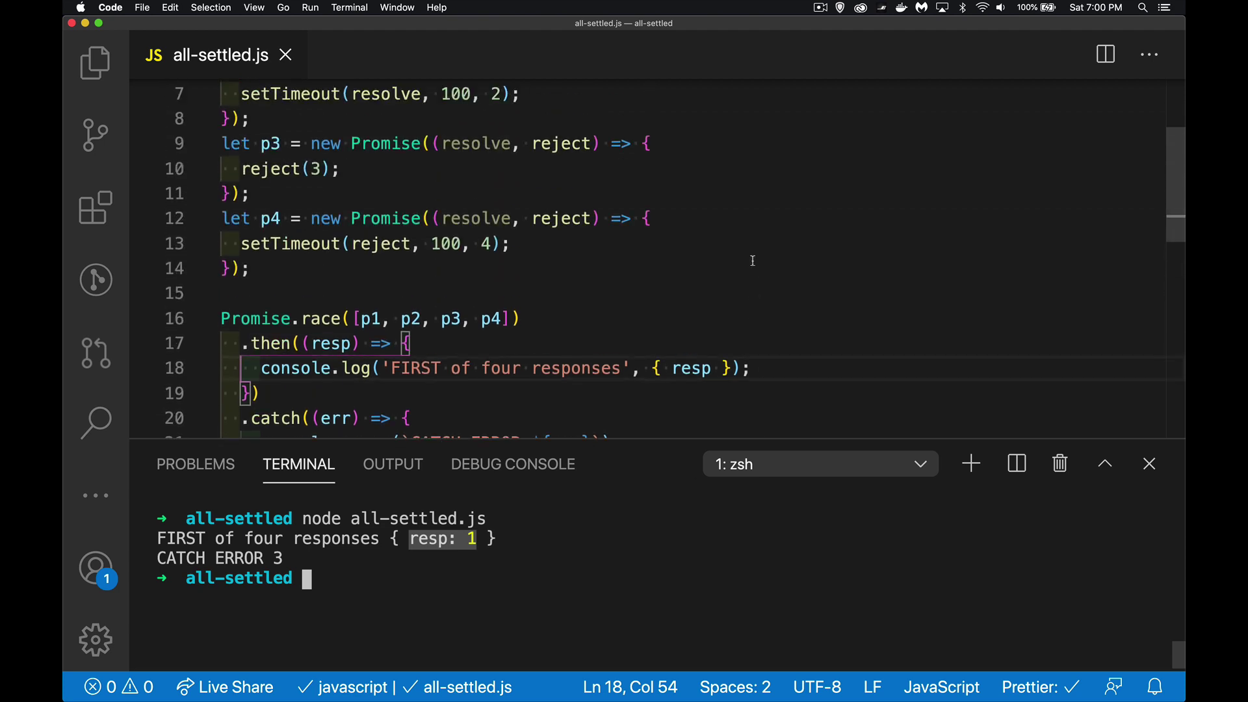
pyautogui.scroll(3, 751, 260)
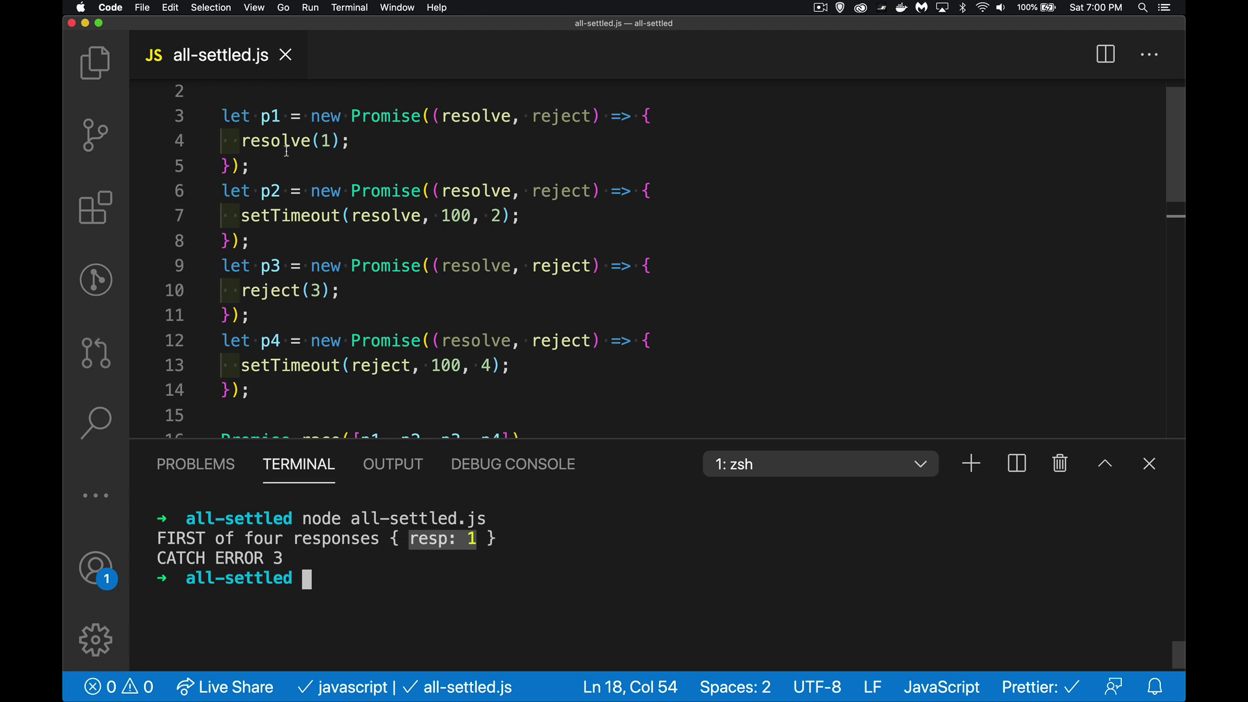
pyautogui.scroll(-3, 701, 195)
pyautogui.scroll(-3, 700, 195)
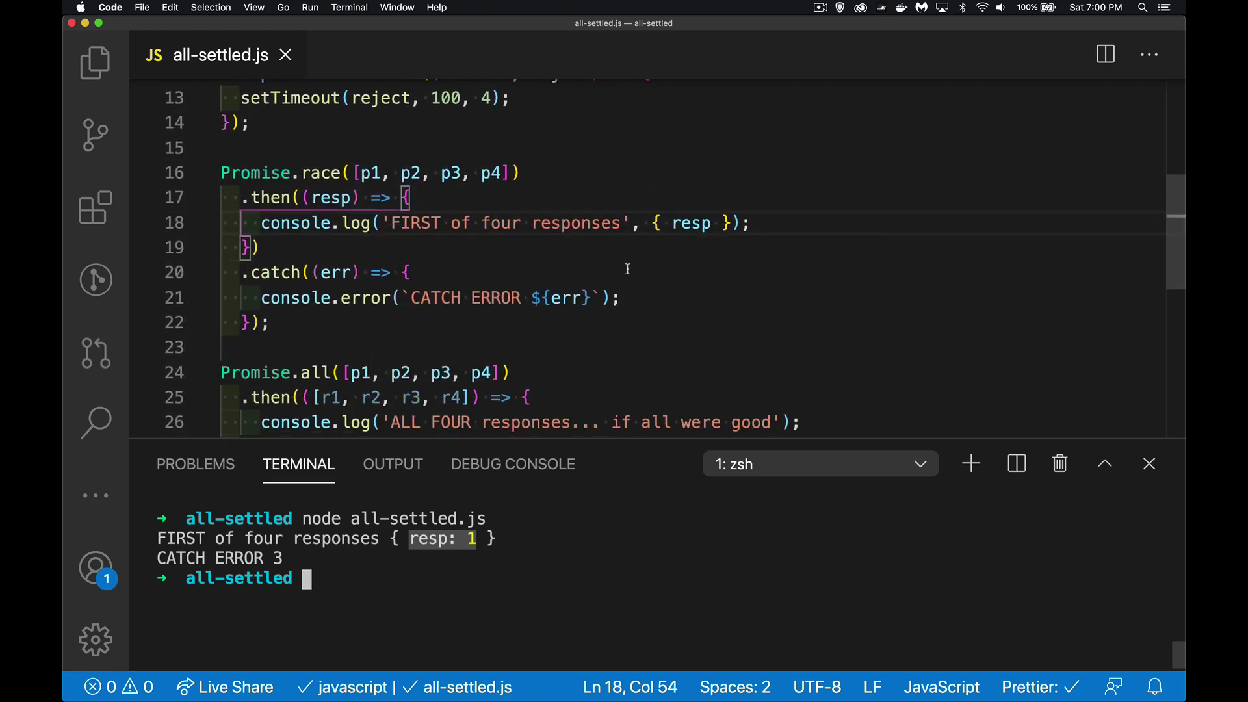
pyautogui.scroll(-3, 627, 268)
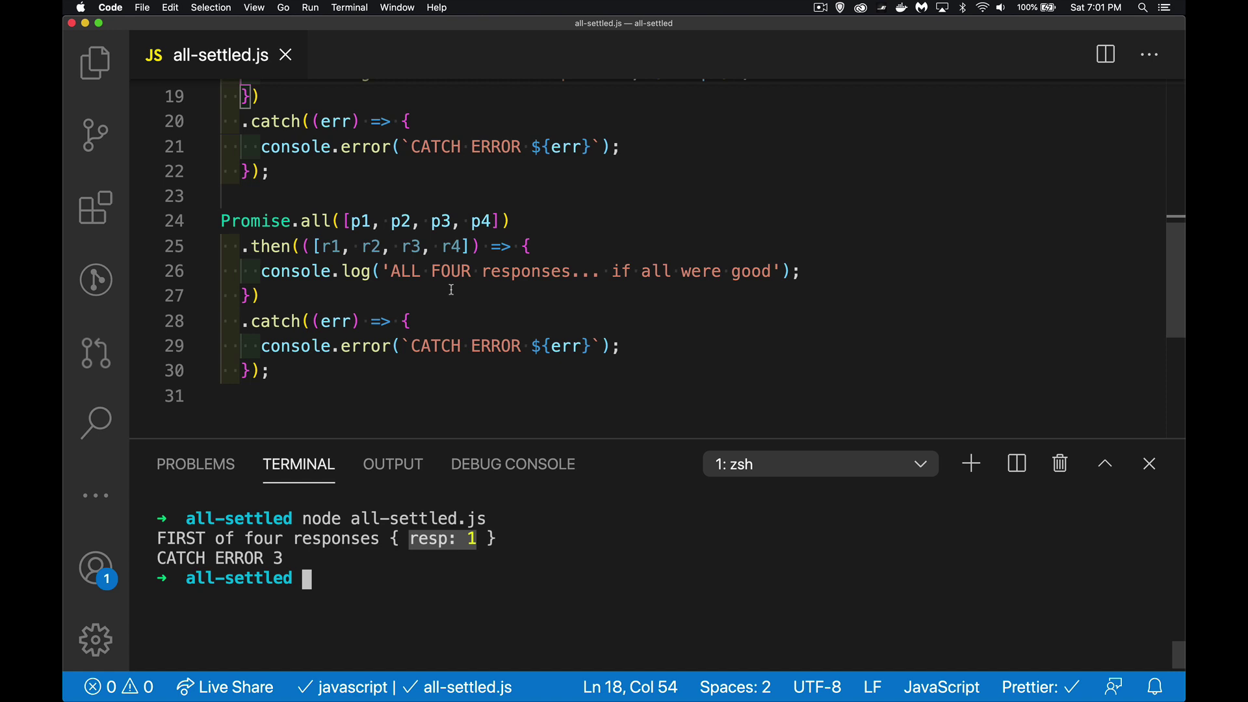
pyautogui.scroll(2, 550, 181)
pyautogui.scroll(5, 550, 181)
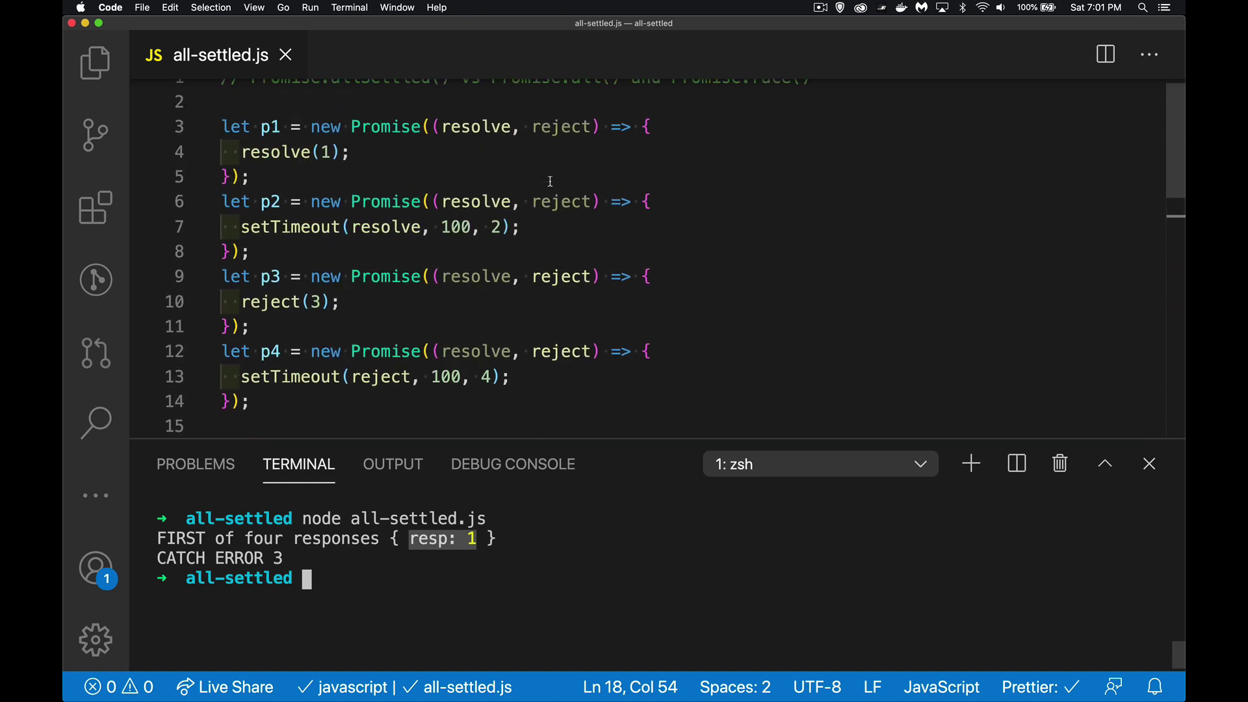
pyautogui.click(440, 157)
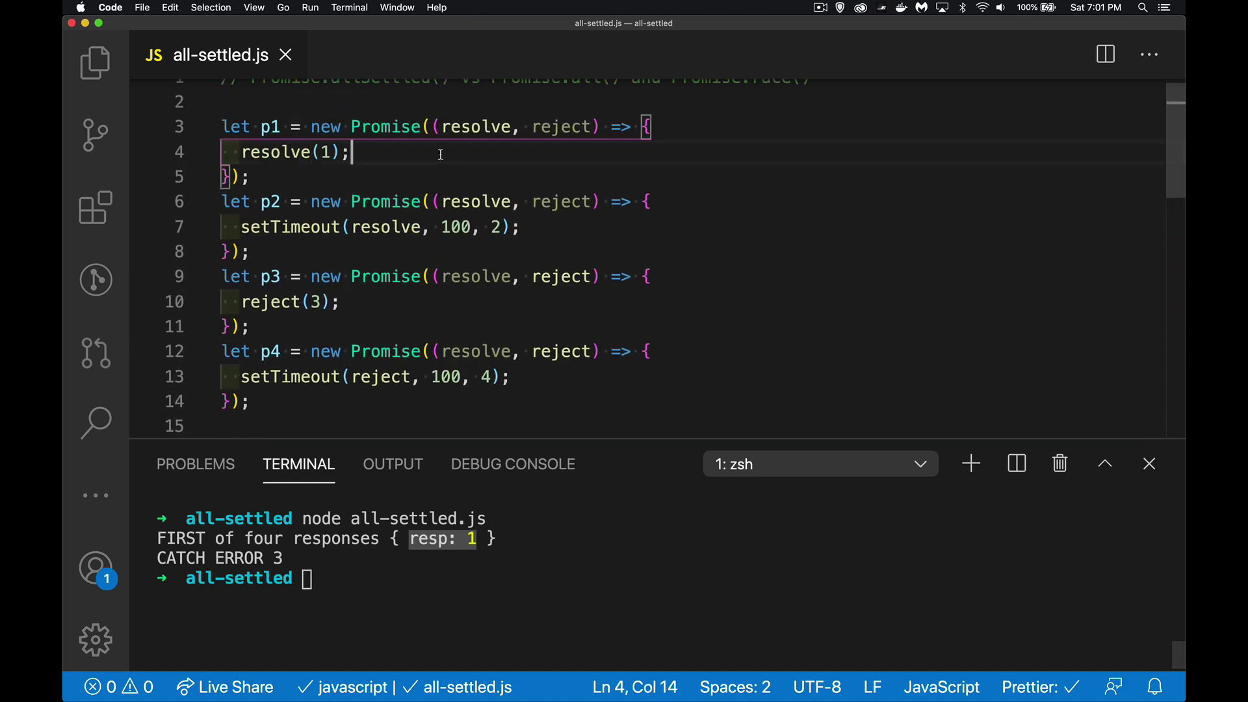
pyautogui.click(428, 302)
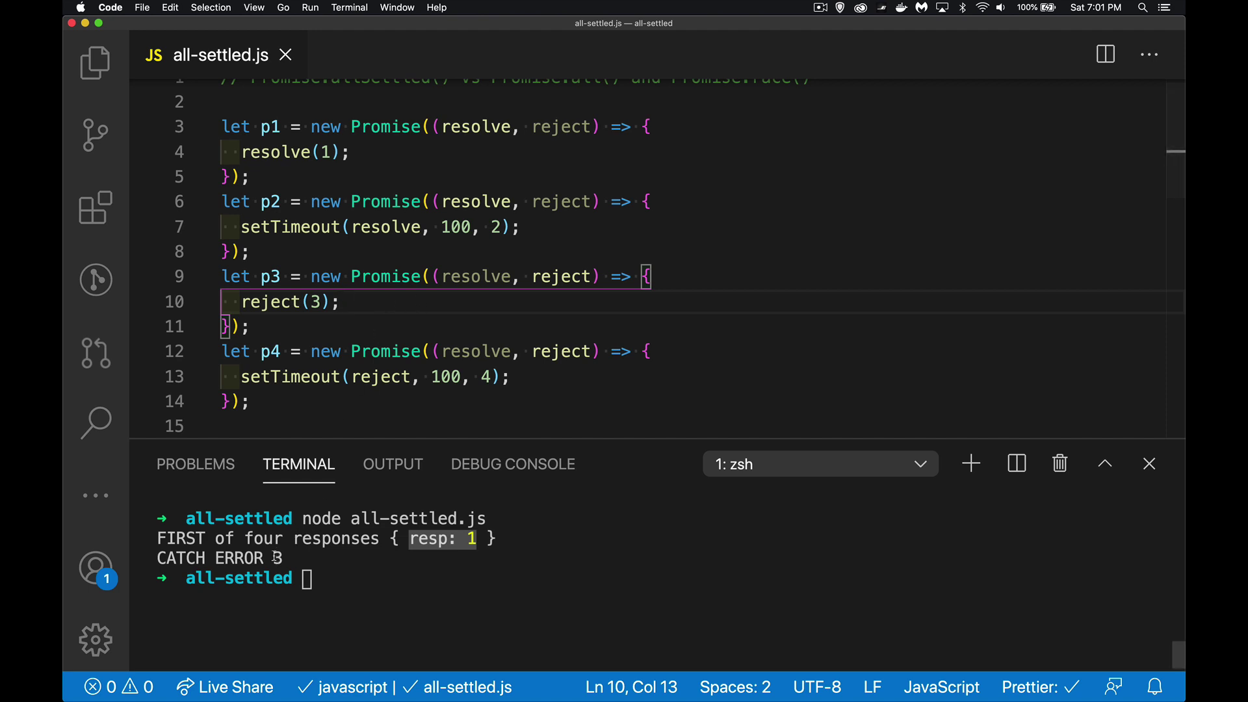
pyautogui.click(649, 322)
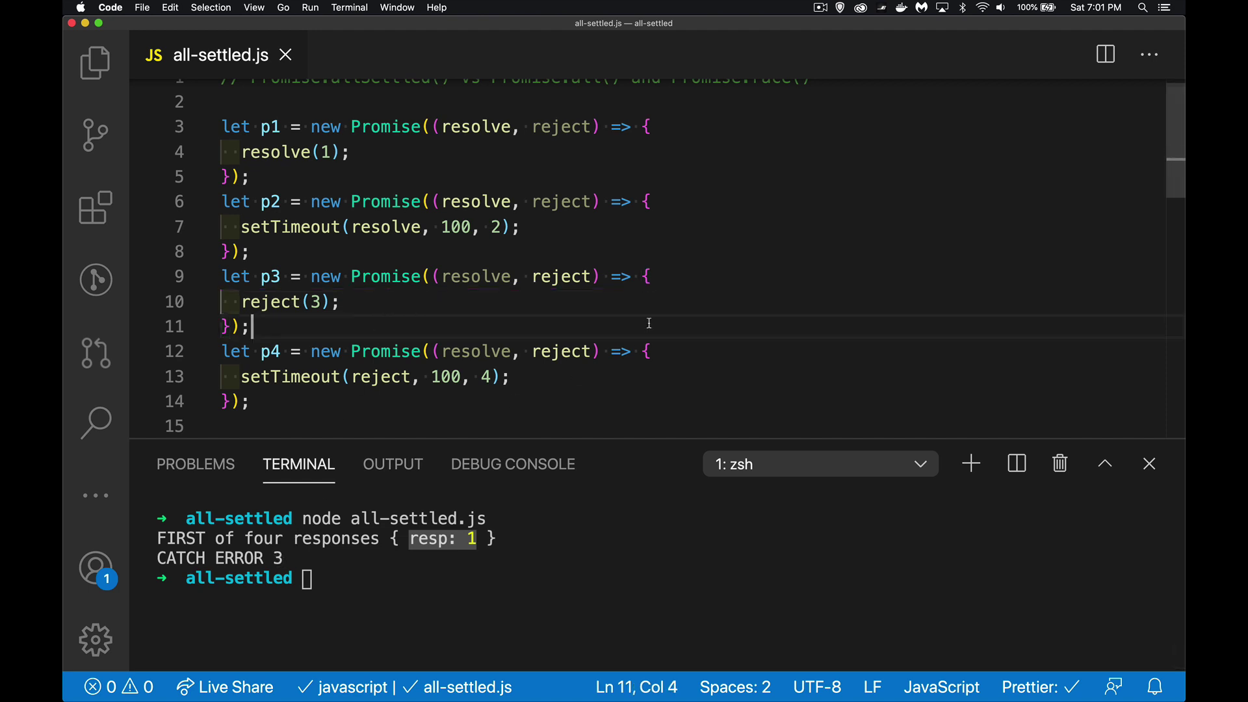
# Change p1's resolve(1) on line 4 to setTimeout(resolve, 100, 1) and save.
pyautogui.click(241, 152)
pyautogui.write('set')
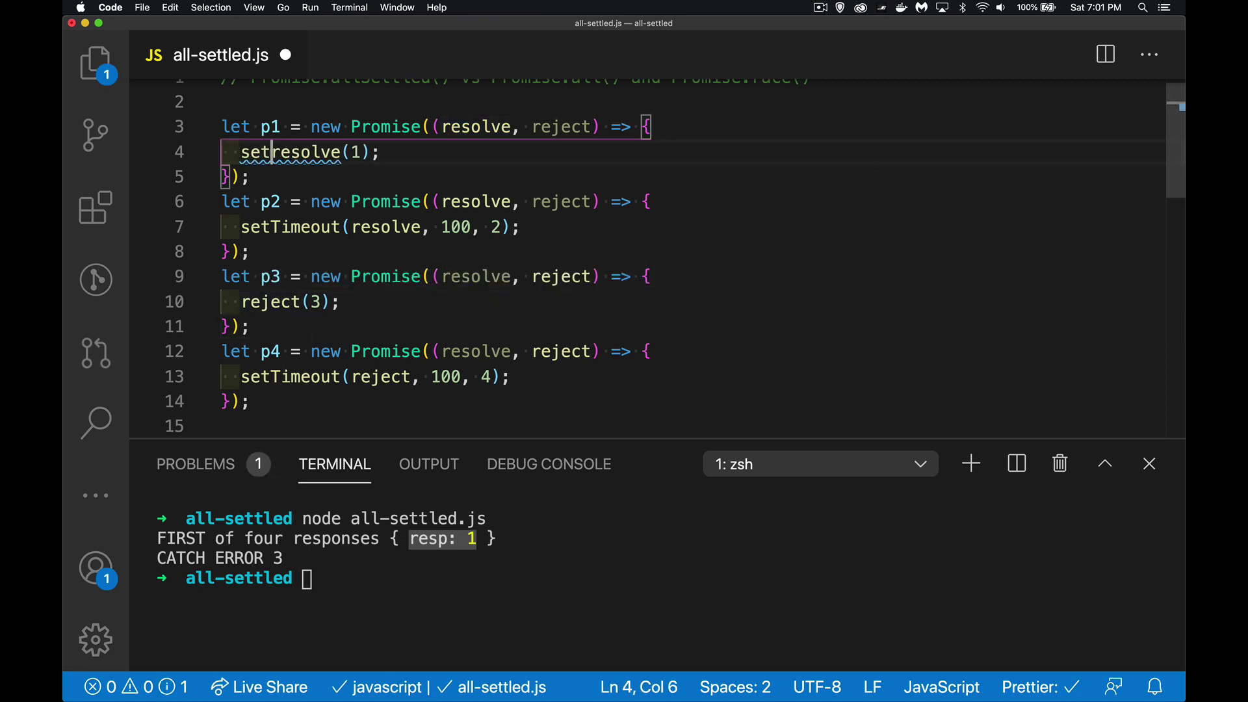
pyautogui.write('Timeout')
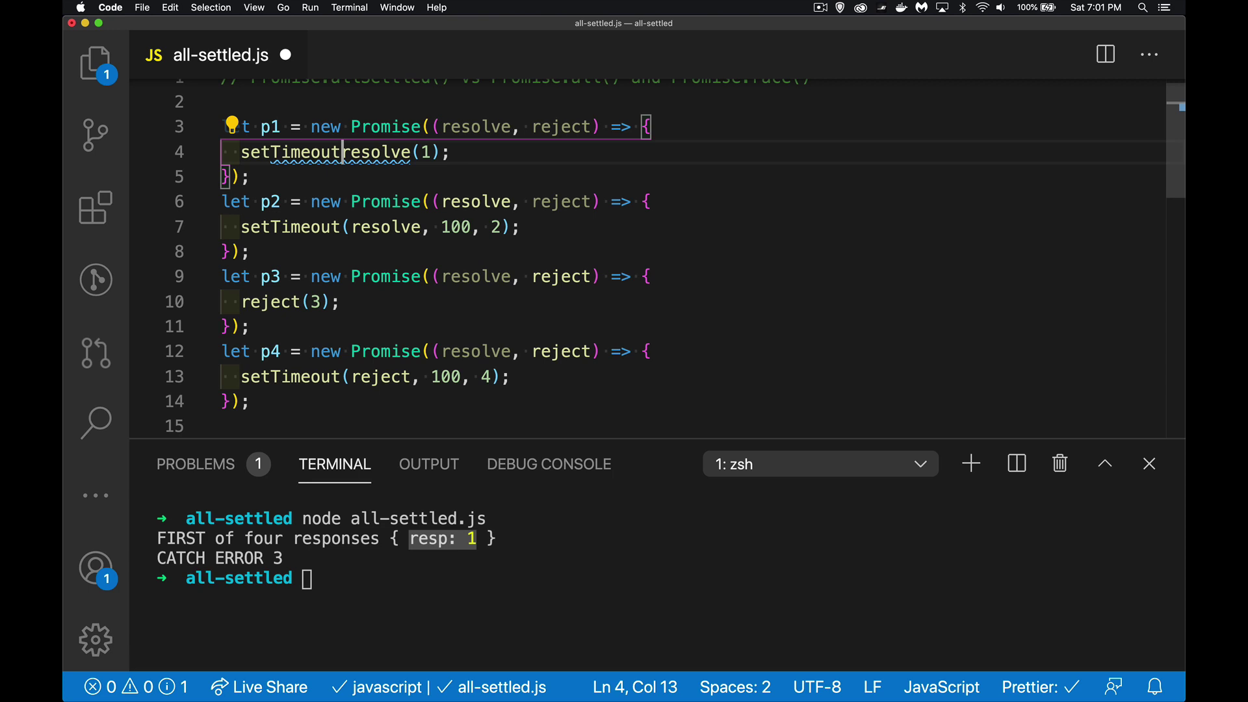
pyautogui.write('(')
pyautogui.press('Right')
pyautogui.press('Right')
pyautogui.press('Right')
pyautogui.press('Right')
pyautogui.press('Right')
pyautogui.press('Right')
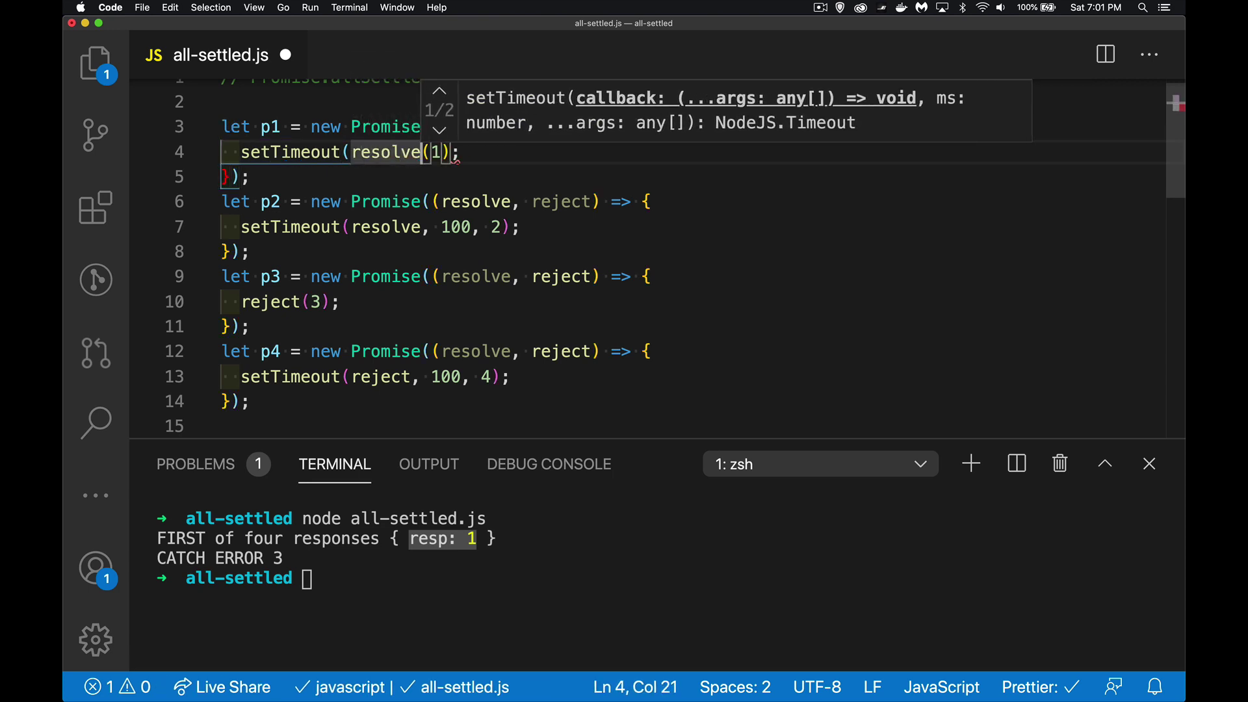
pyautogui.write(',')
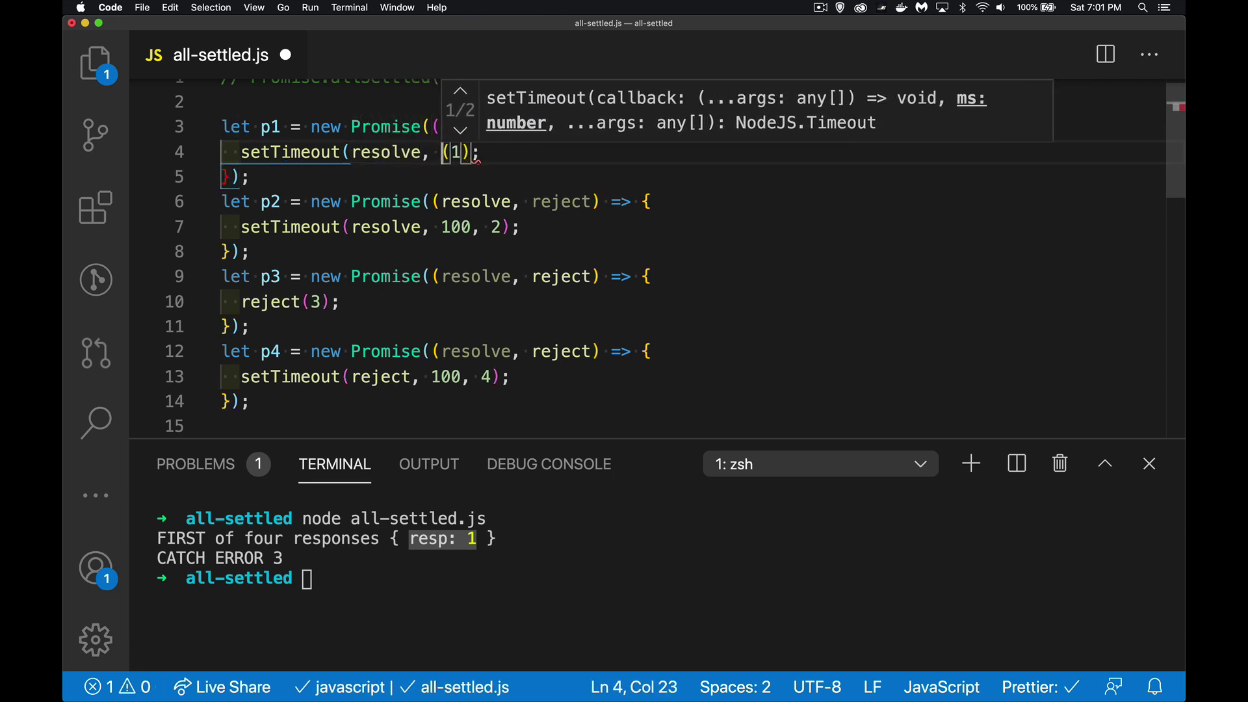
pyautogui.write(' 100, 1')
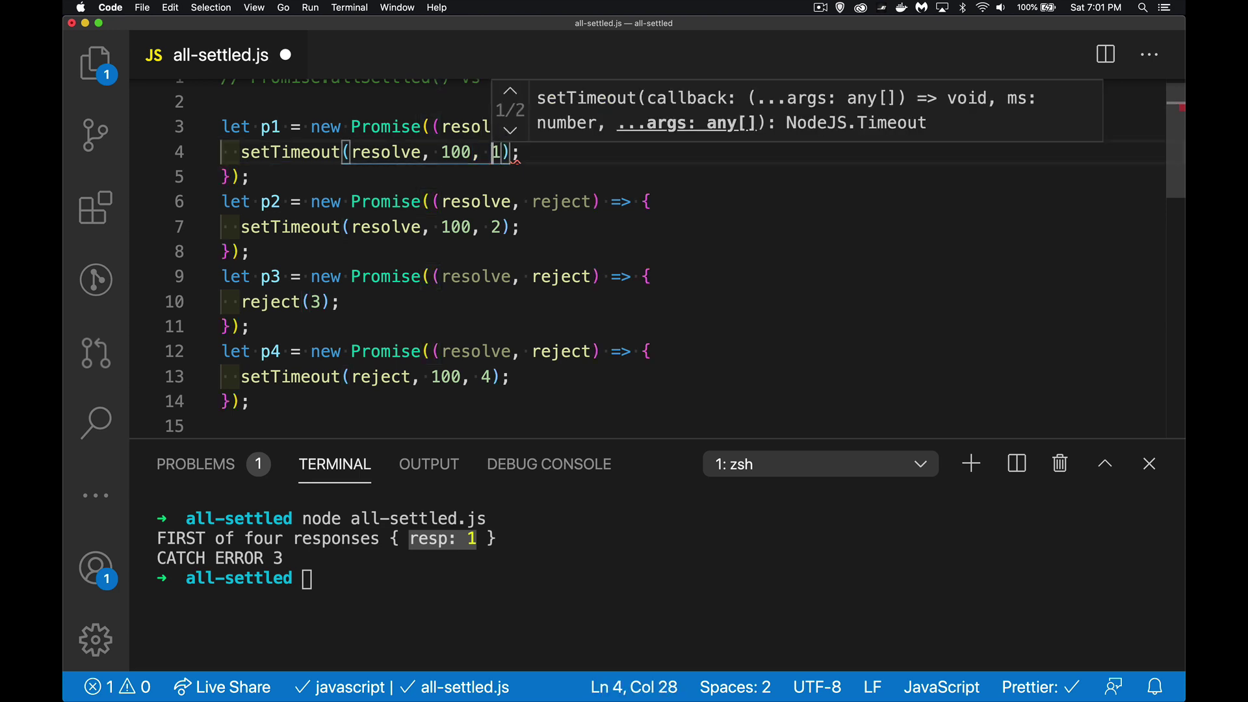
pyautogui.press('Right')
pyautogui.press('Right')
pyautogui.press('Right')
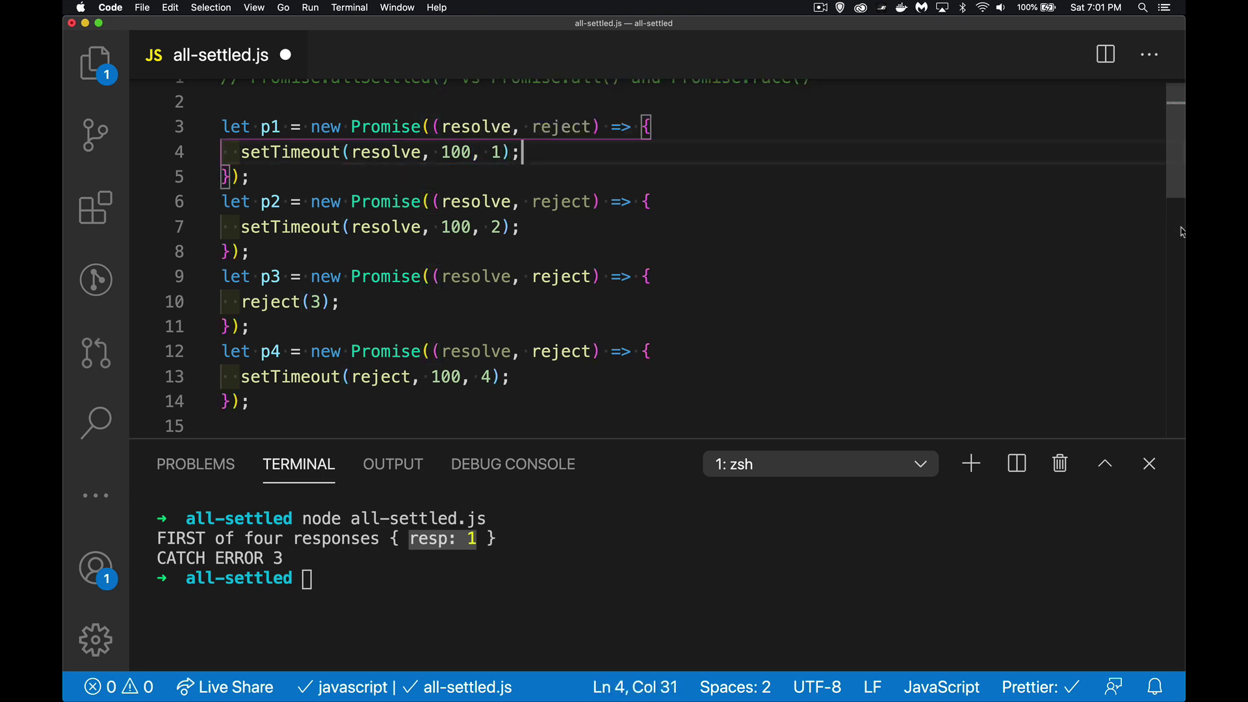
pyautogui.press('super+s')
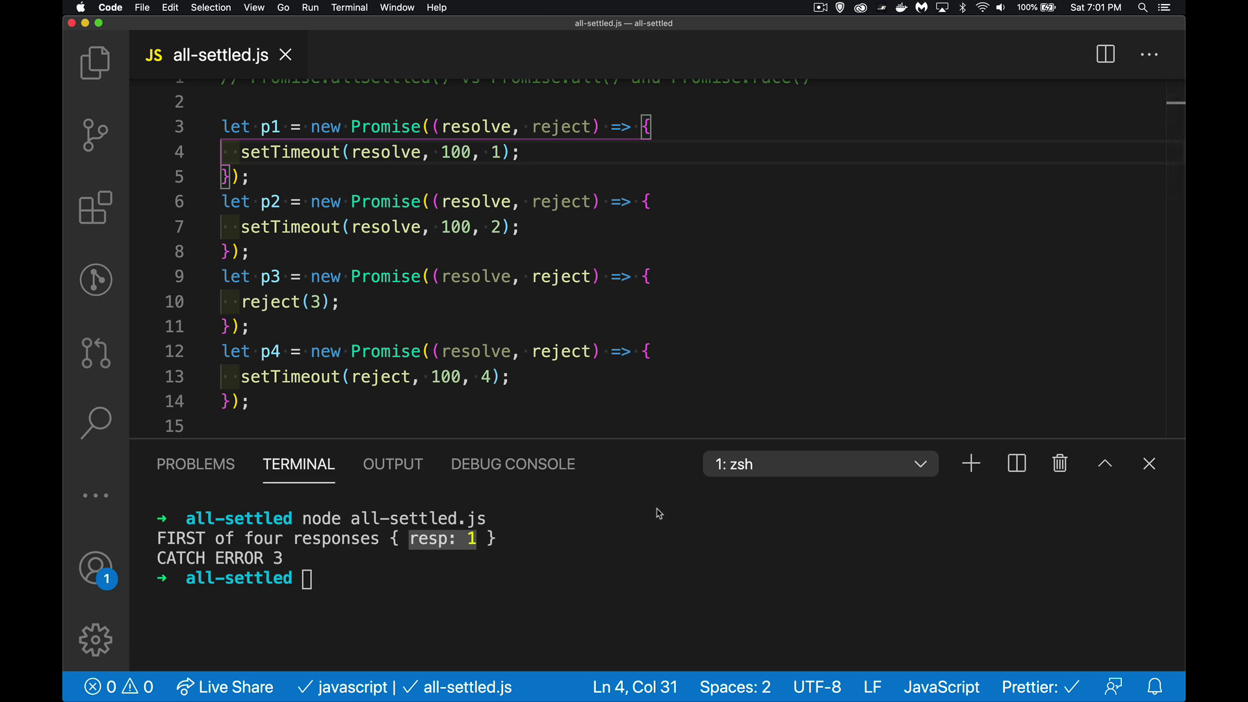
# Clear the terminal, rerun node all-settled.js, then select p3 to check its uses.
pyautogui.click(598, 572)
pyautogui.write('clear')
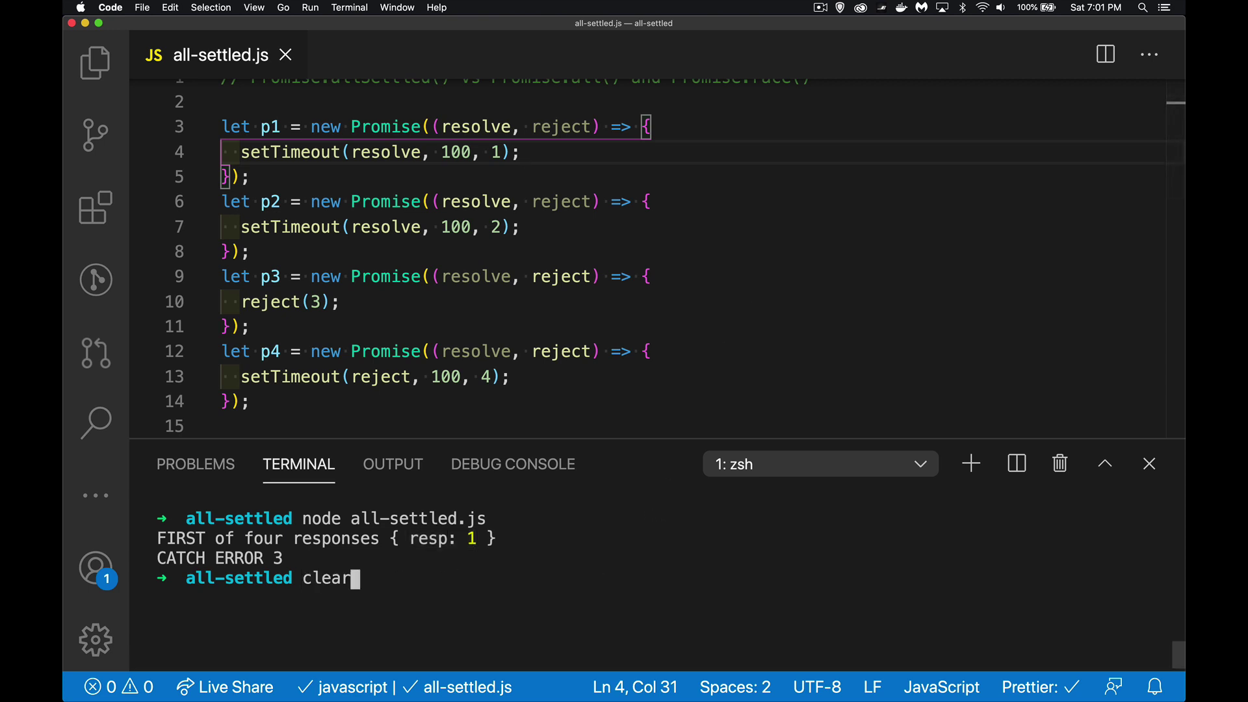
pyautogui.press('Return')
pyautogui.write('node all-settled.js')
pyautogui.press('Return')
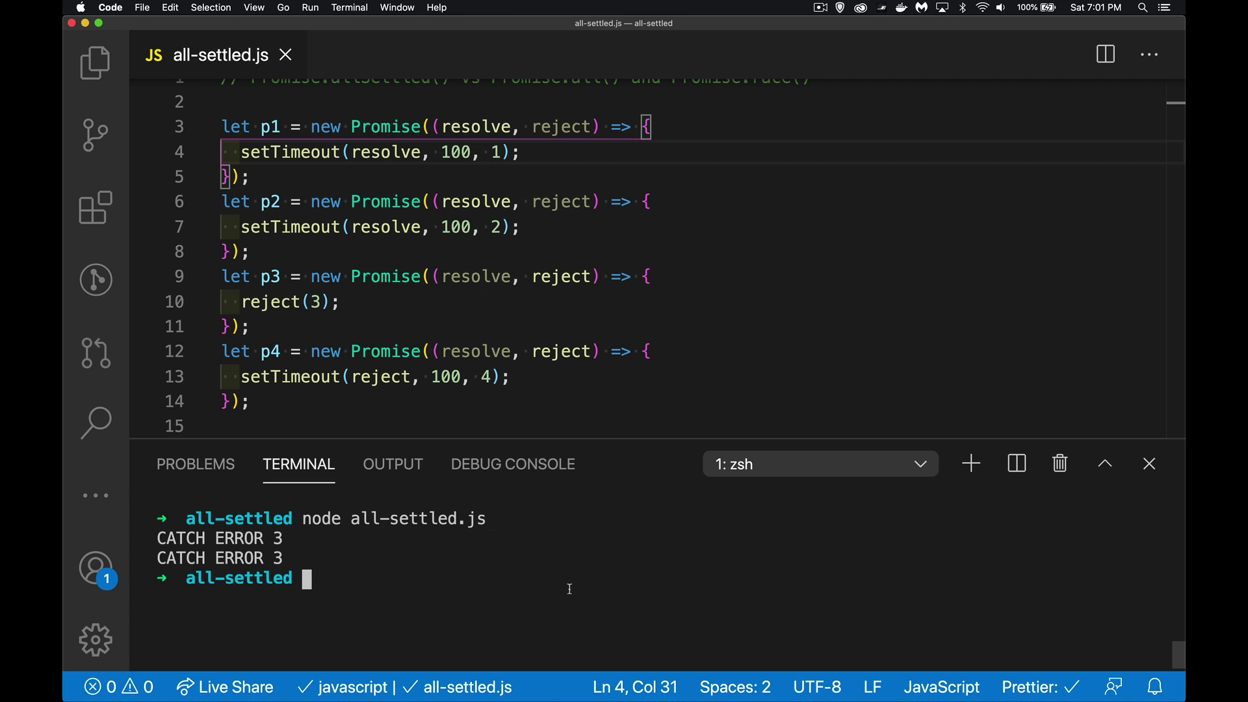
pyautogui.scroll(-5, 720, 278)
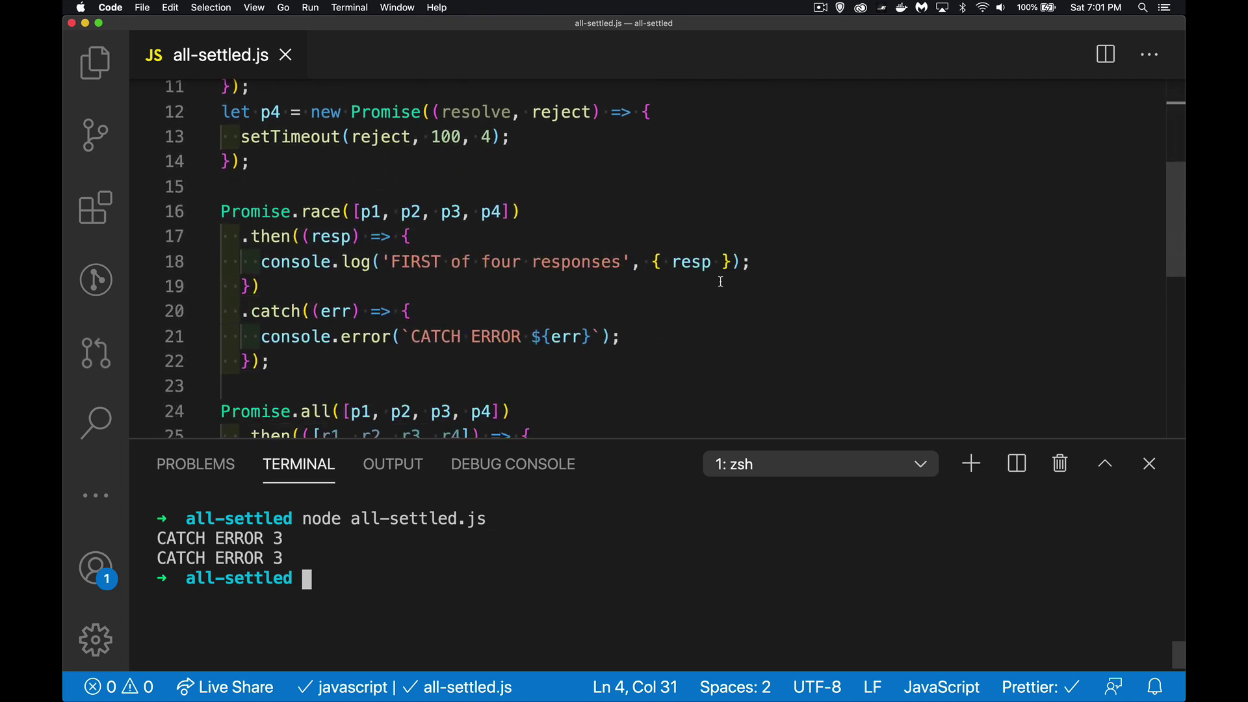
pyautogui.scroll(-2, 719, 281)
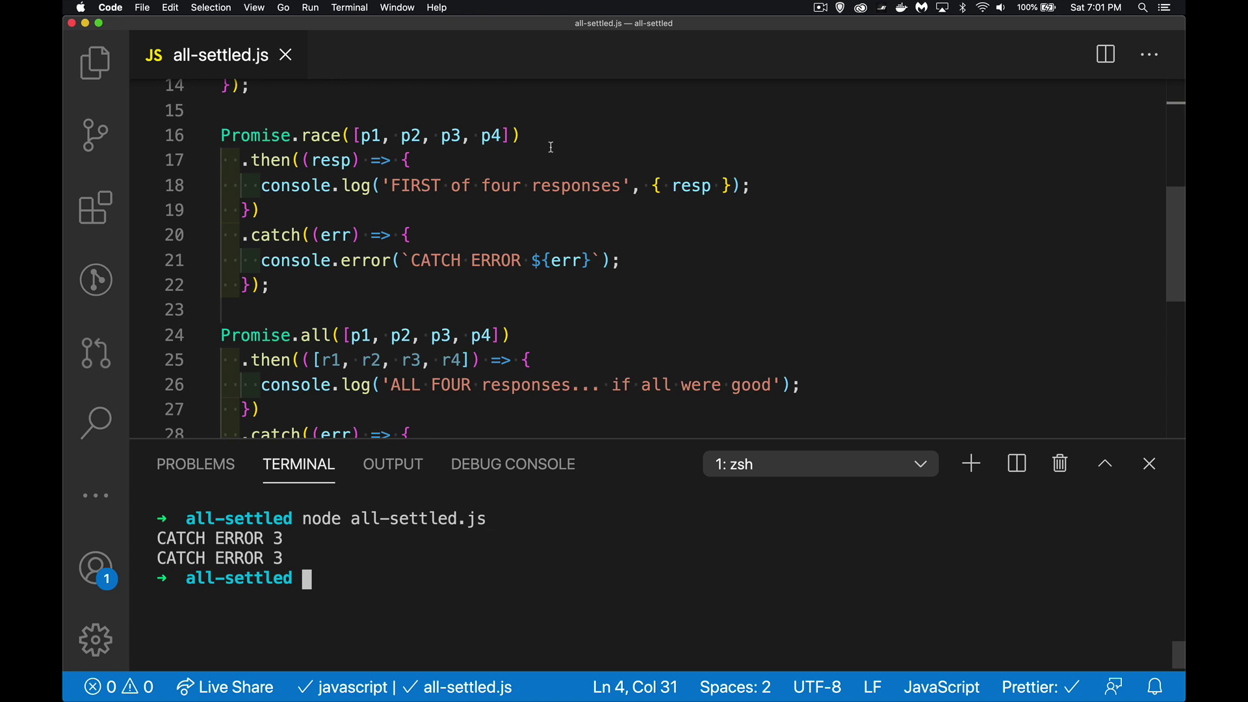
pyautogui.doubleClick(455, 138)
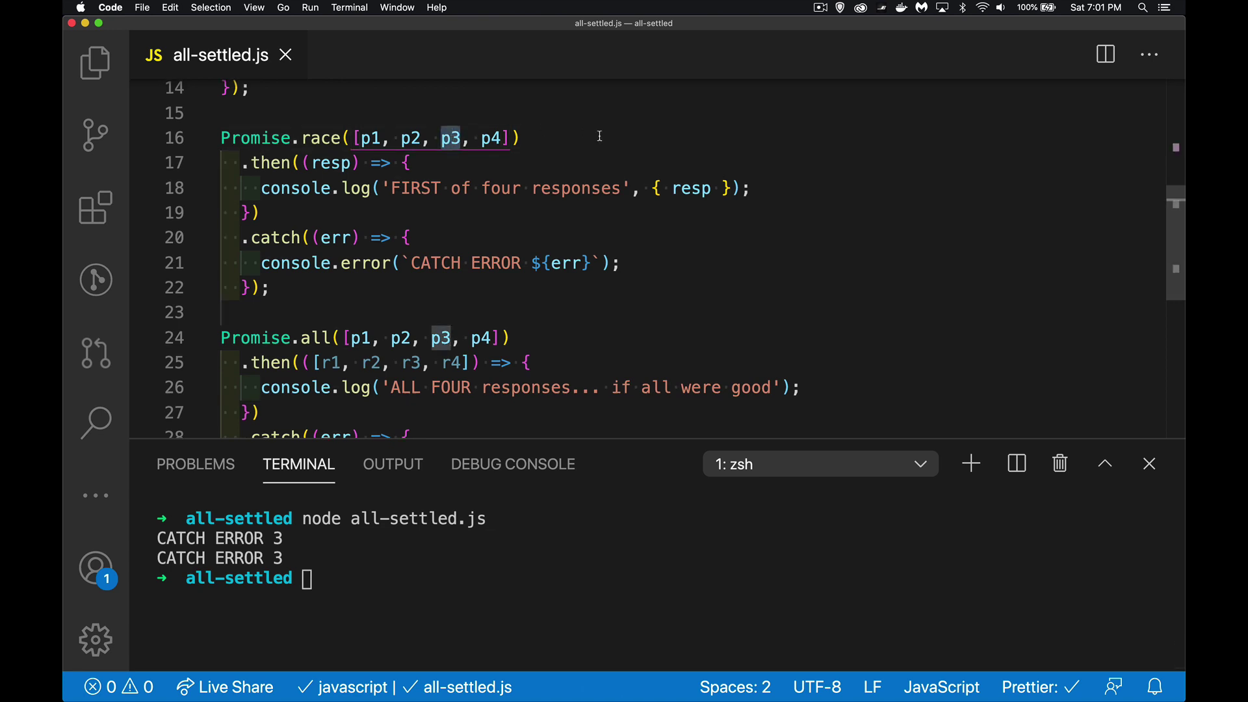
pyautogui.scroll(2, 599, 137)
pyautogui.scroll(1, 599, 137)
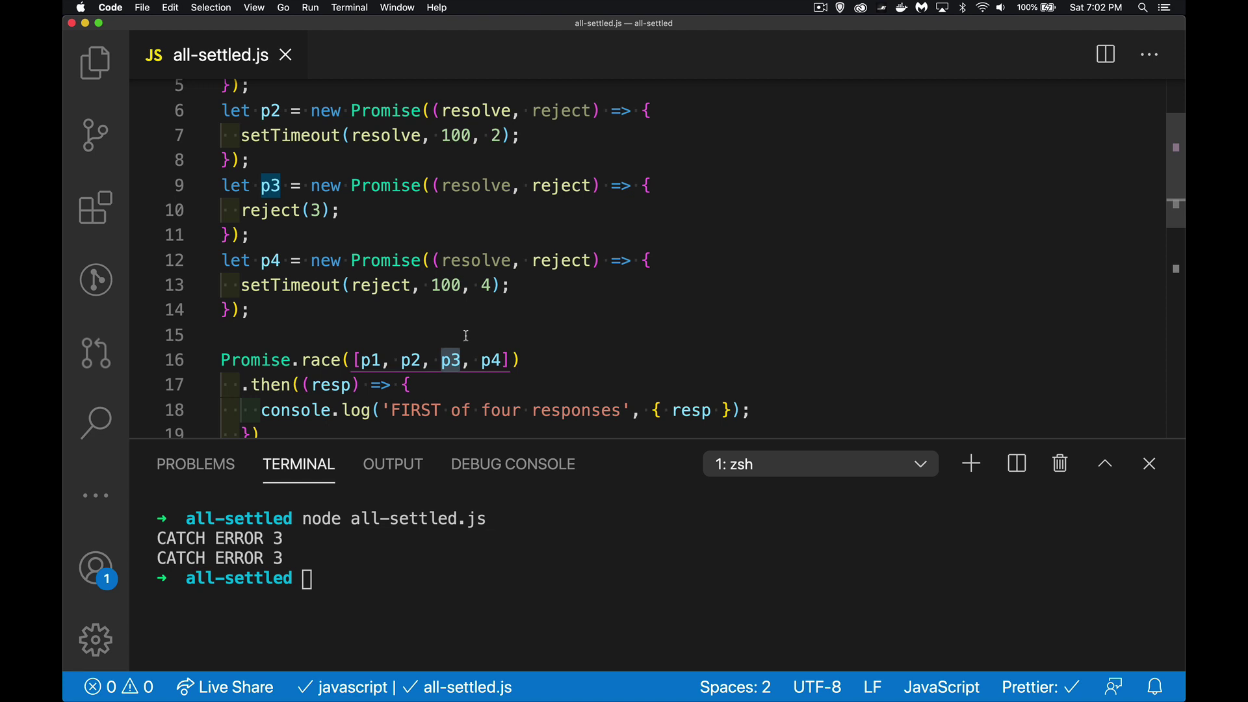
pyautogui.scroll(-5, 599, 314)
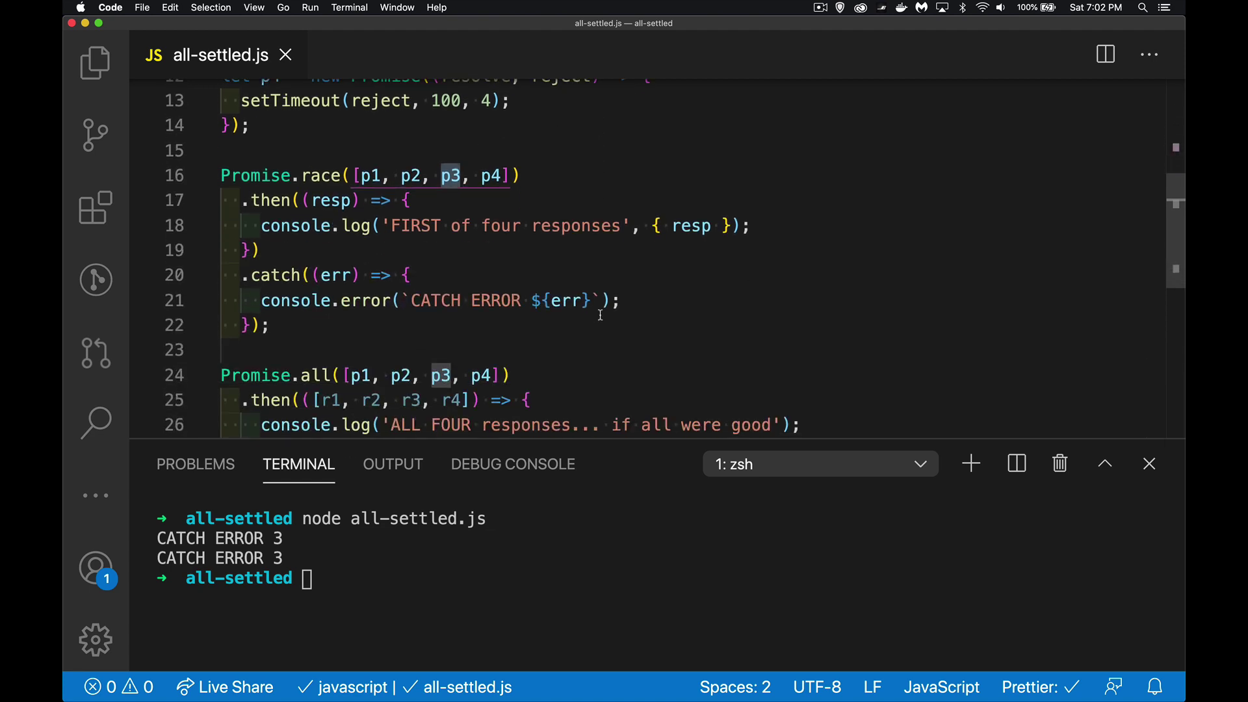
pyautogui.scroll(-1, 599, 314)
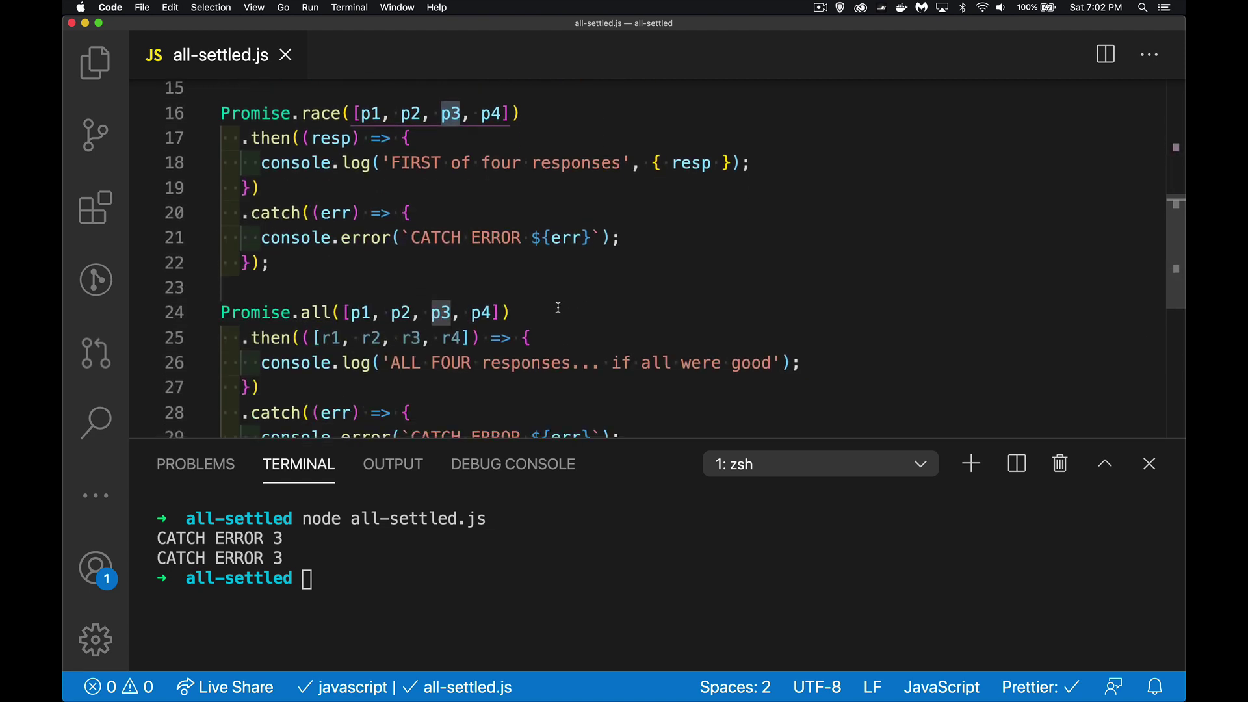
pyautogui.scroll(-4, 558, 309)
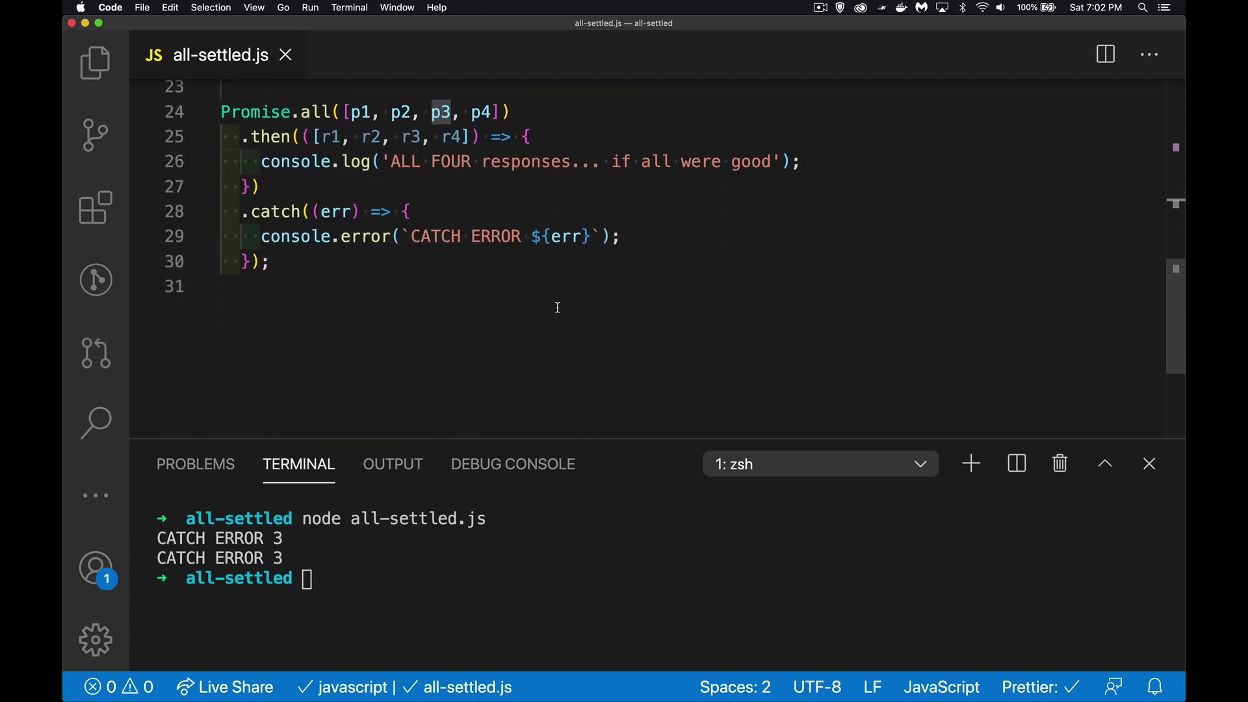
# Write Promise.allSettled([p1, p2, p3, p4]) on new line 32, fixing the misspelled method name.
pyautogui.click(549, 322)
pyautogui.press('Return')
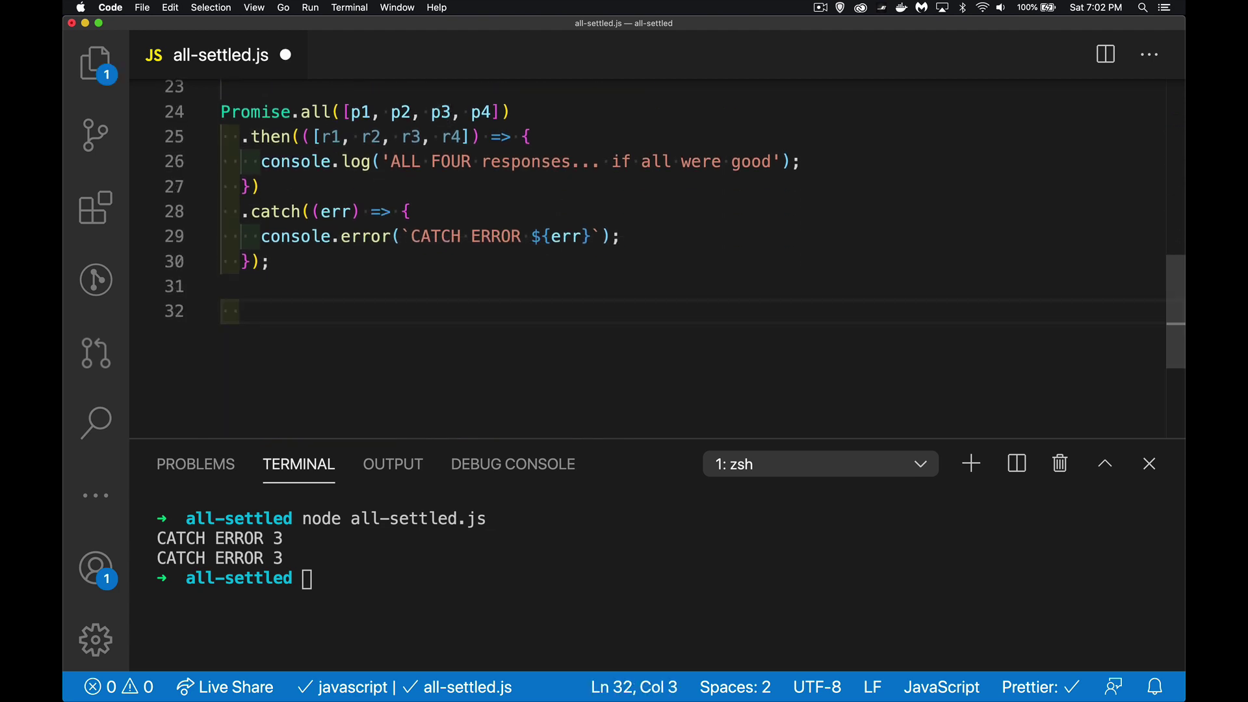
pyautogui.press('BackSpace')
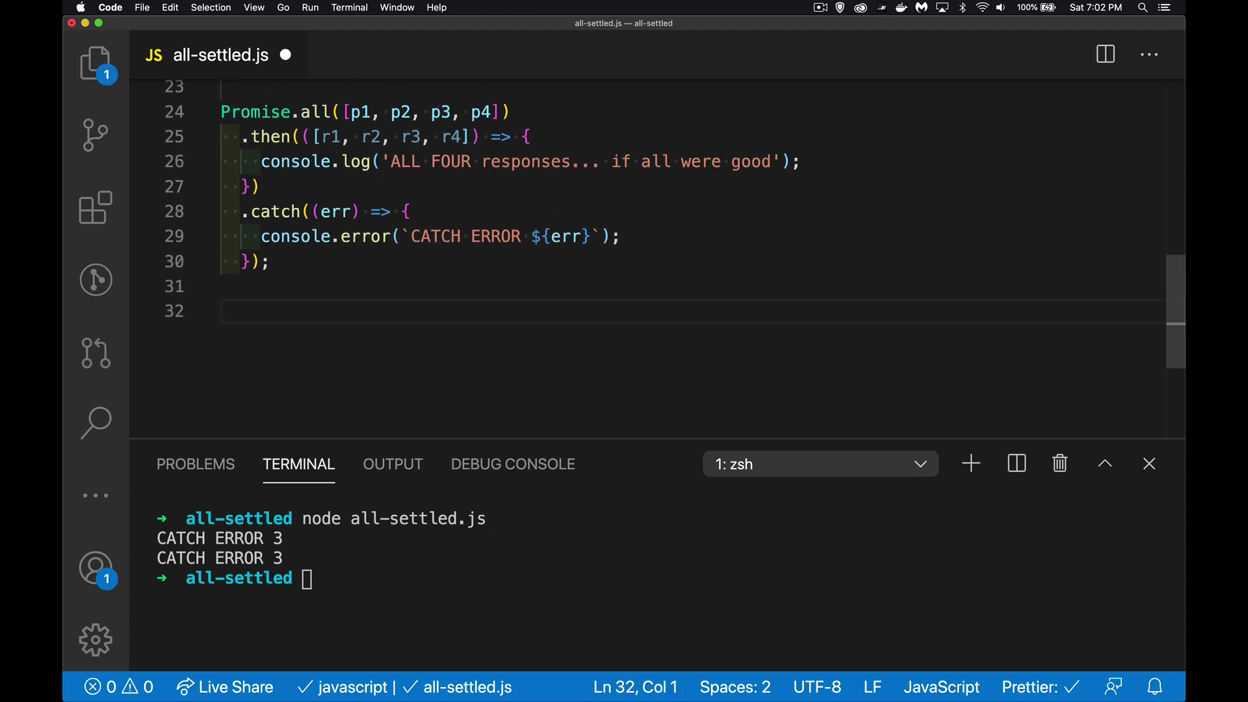
pyautogui.write('Promise.a')
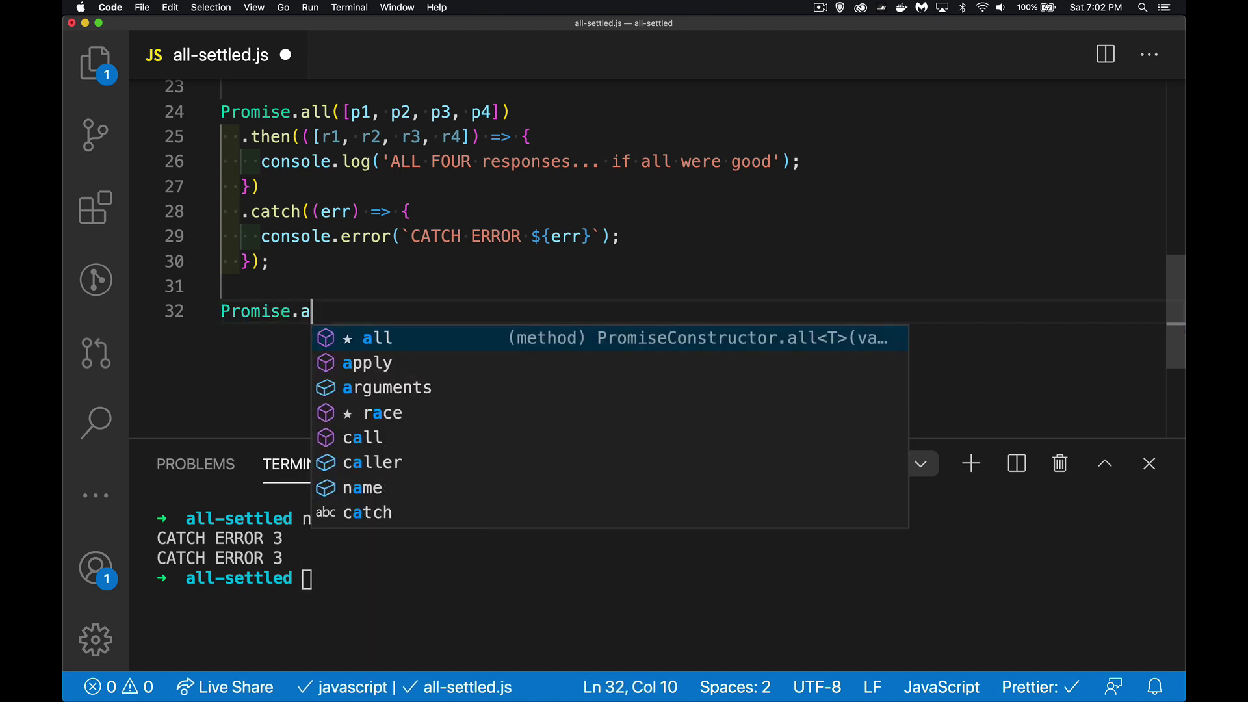
pyautogui.write('llSett')
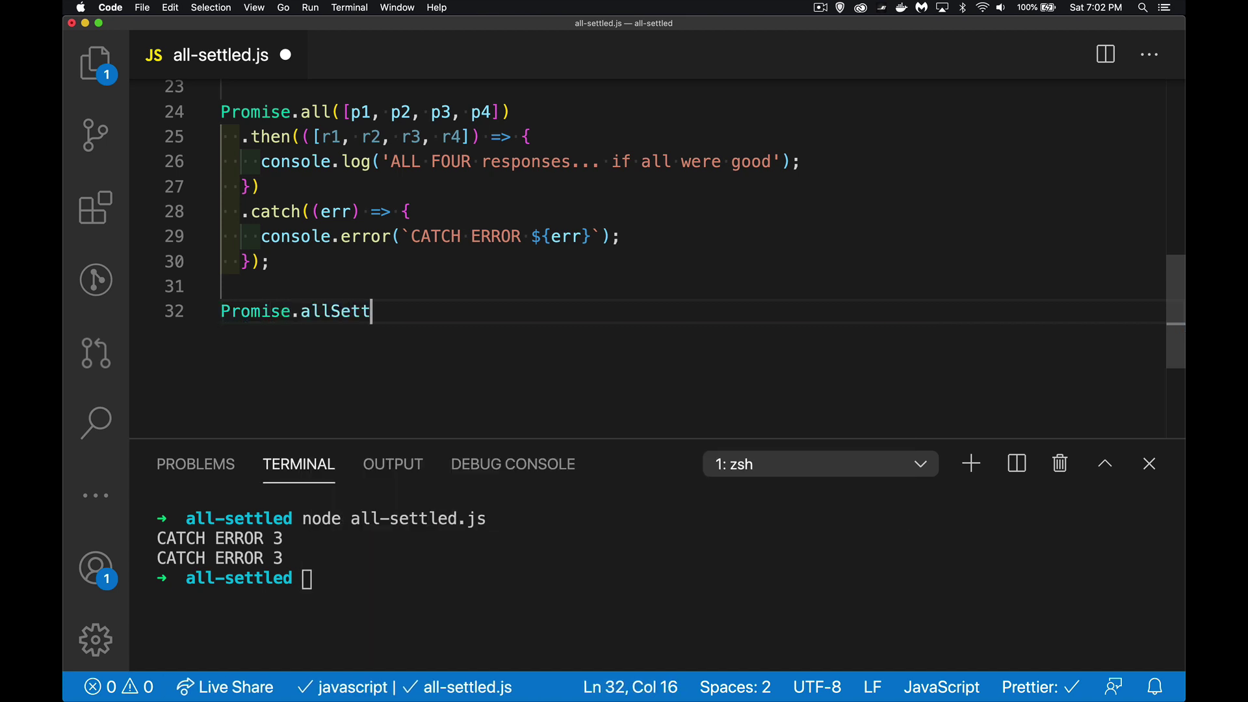
pyautogui.write('ed(')
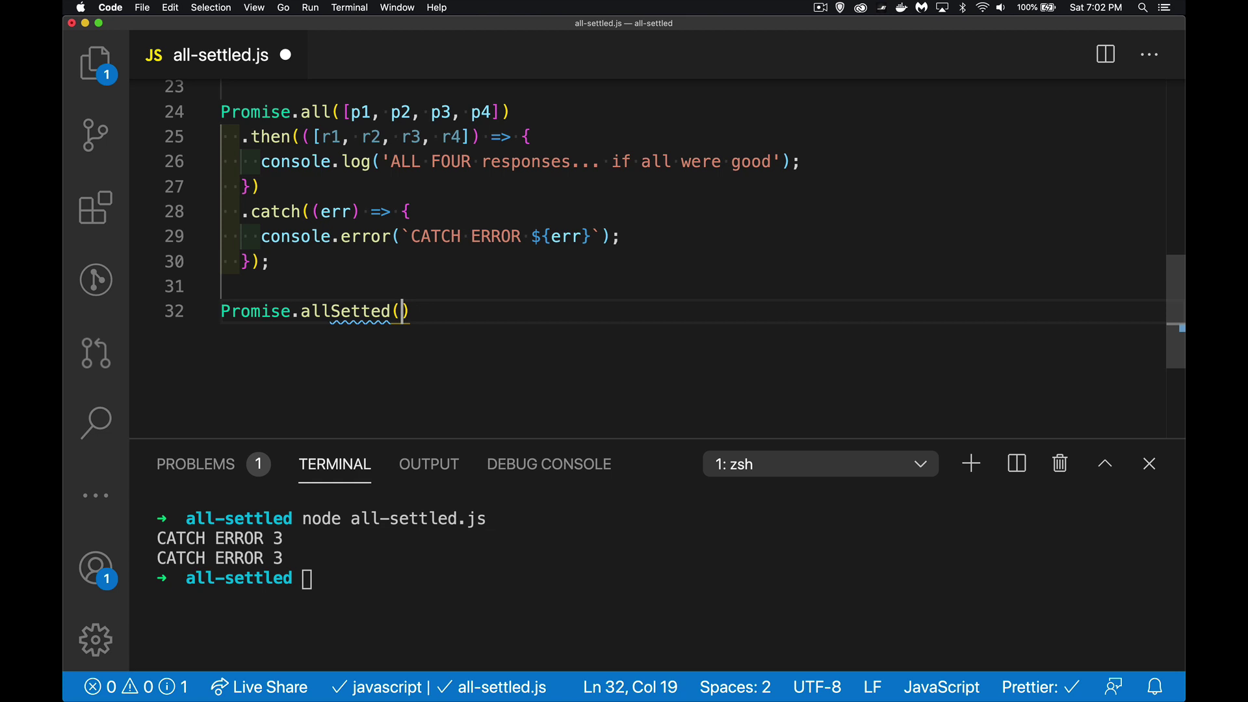
pyautogui.press('Left')
pyautogui.press('Left')
pyautogui.press('Left')
pyautogui.write('l')
pyautogui.press('Right')
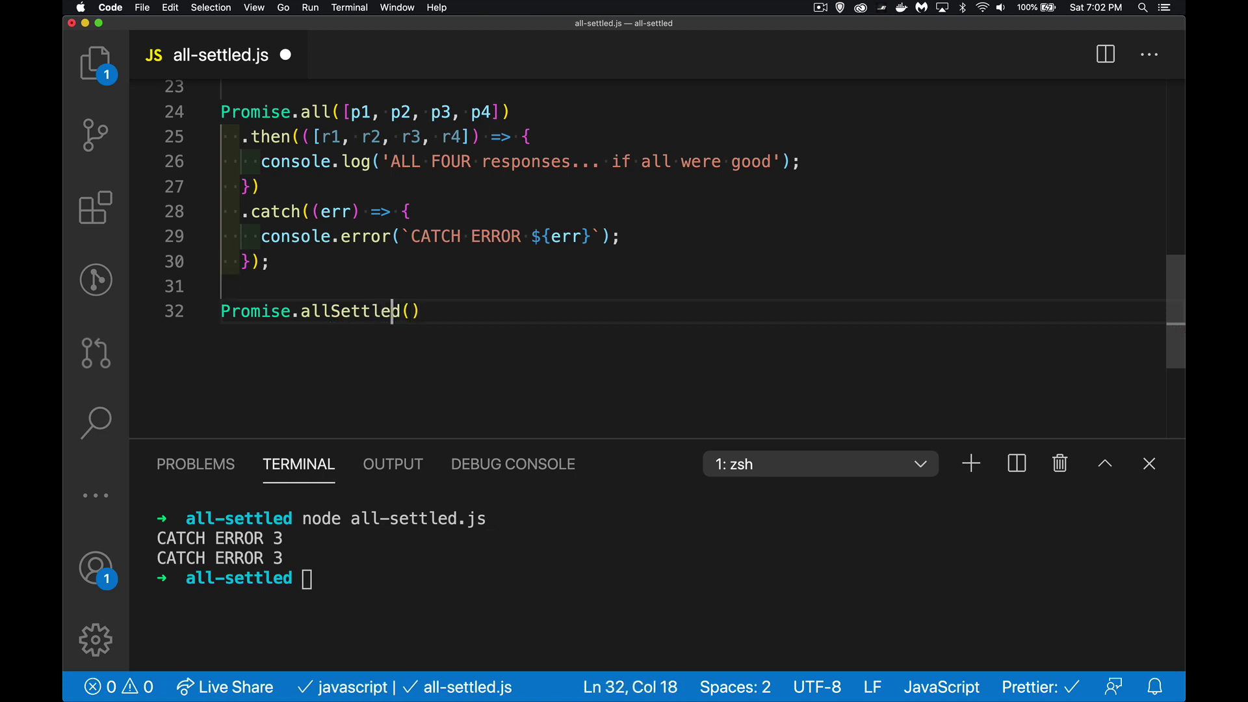
pyautogui.press('Right')
pyautogui.press('Right')
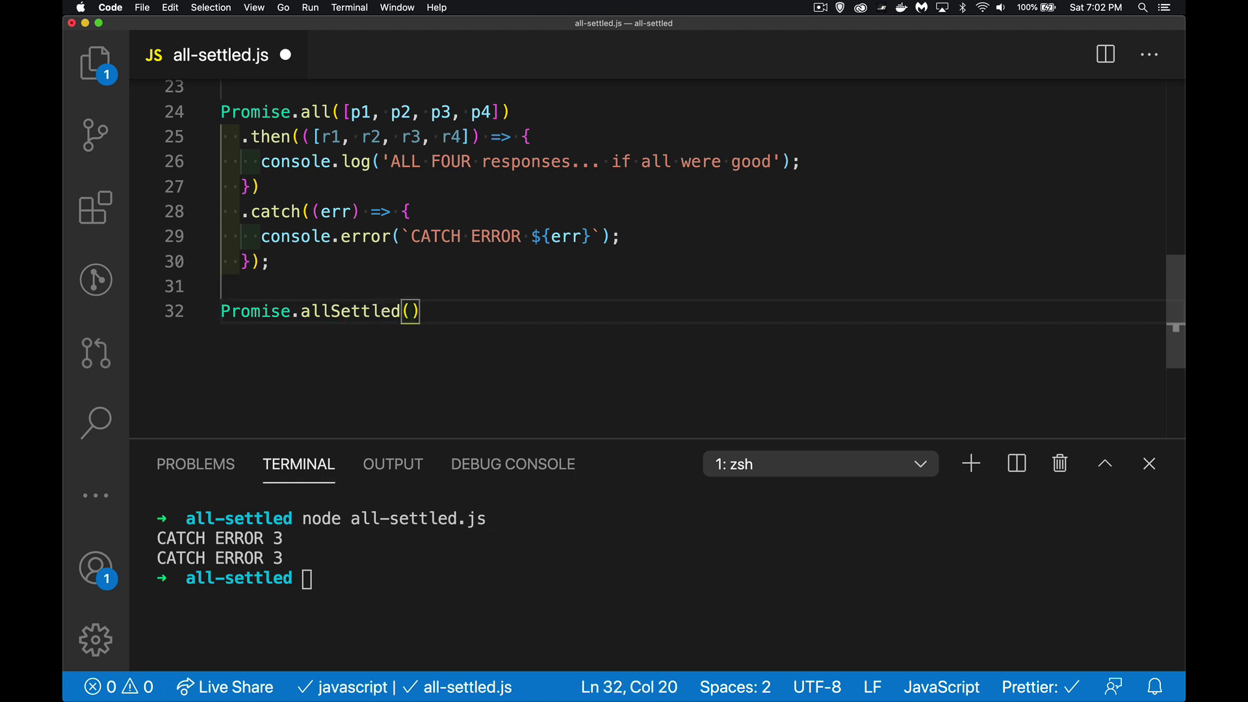
pyautogui.write('[]')
pyautogui.press('Left')
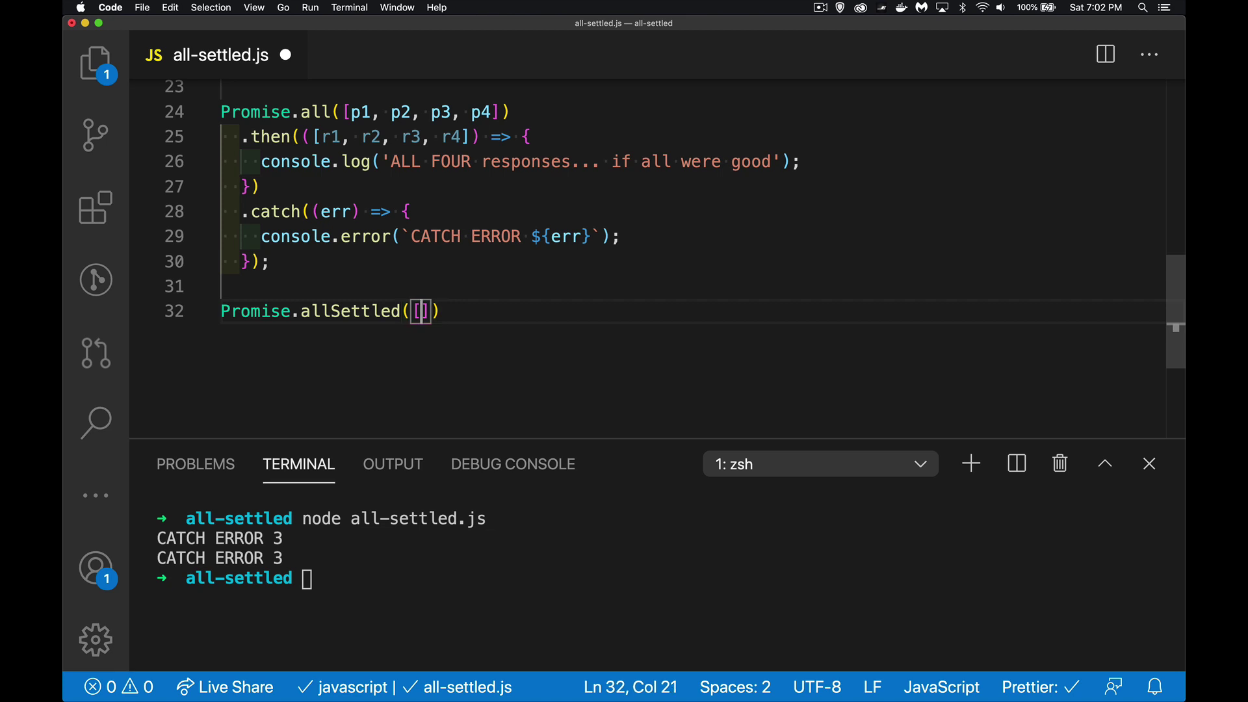
pyautogui.write('p1, p')
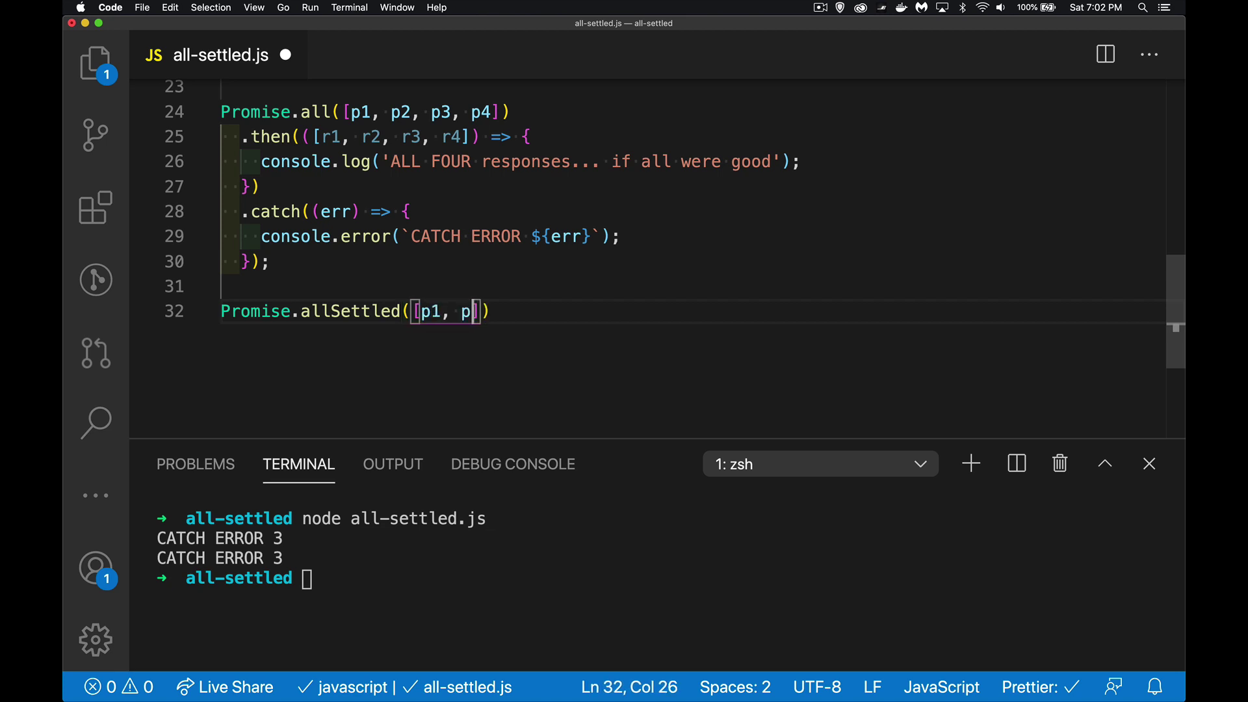
pyautogui.write('2, p3, ')
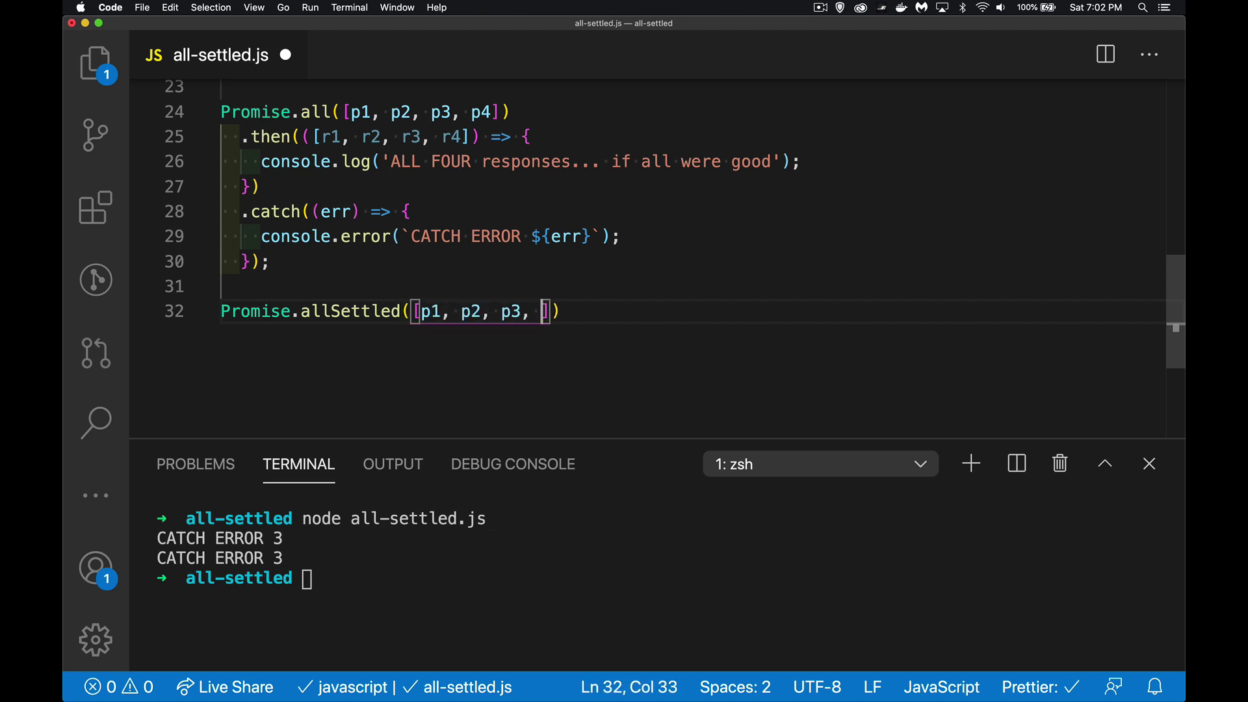
pyautogui.write('p4')
pyautogui.press('Right')
pyautogui.press('Right')
pyautogui.press('Return')
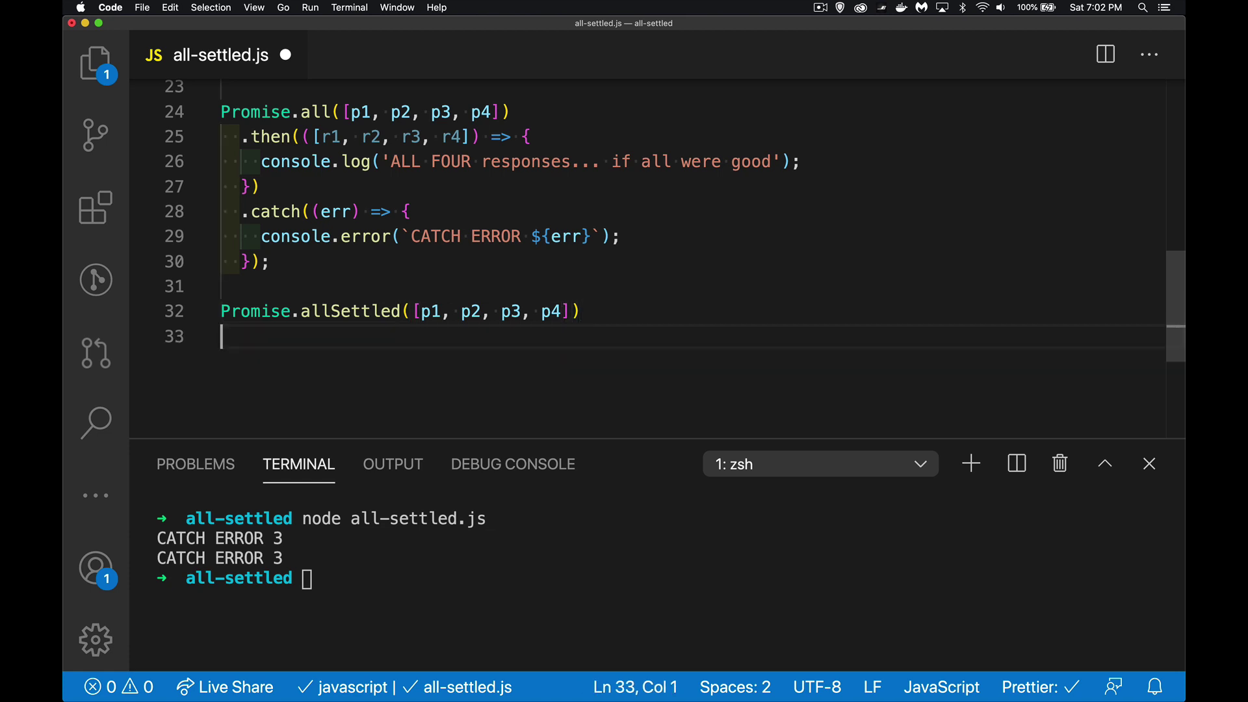
pyautogui.write('.then(')
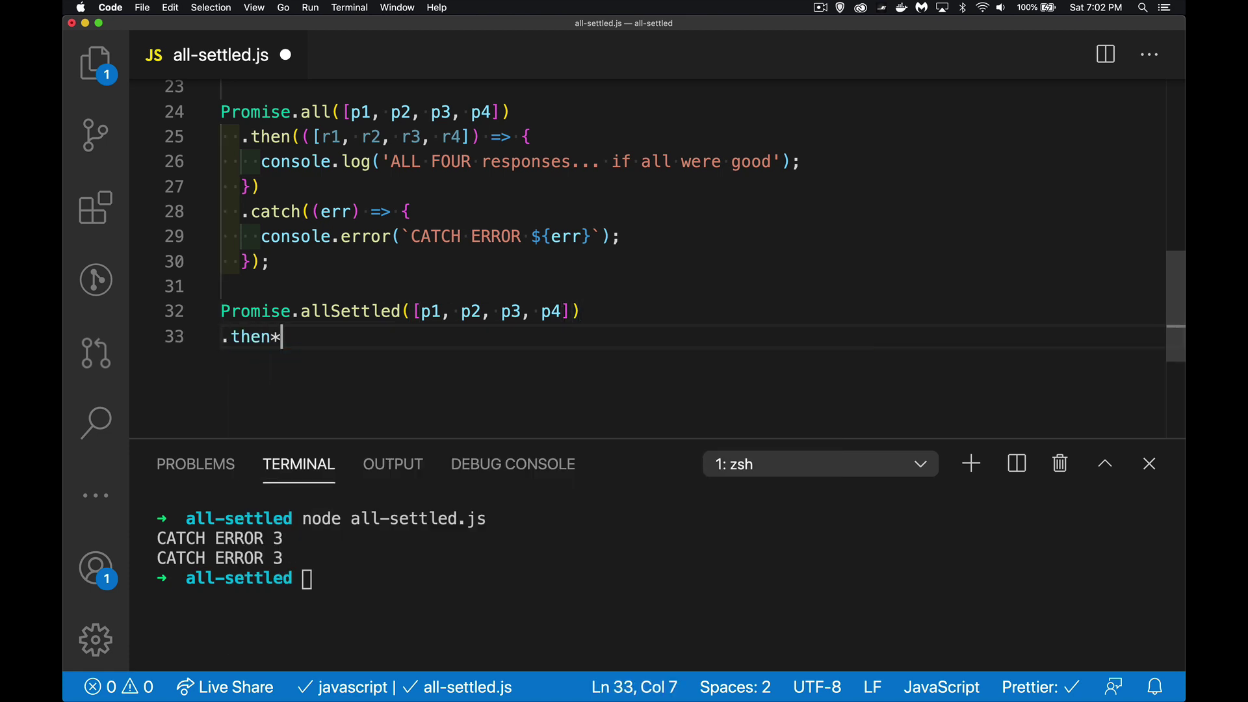
# Chain a .then callback and an empty .catch() onto the allSettled call.
pyautogui.press('BackSpace')
pyautogui.write('(')
pyautogui.press('Right')
pyautogui.press('Return')
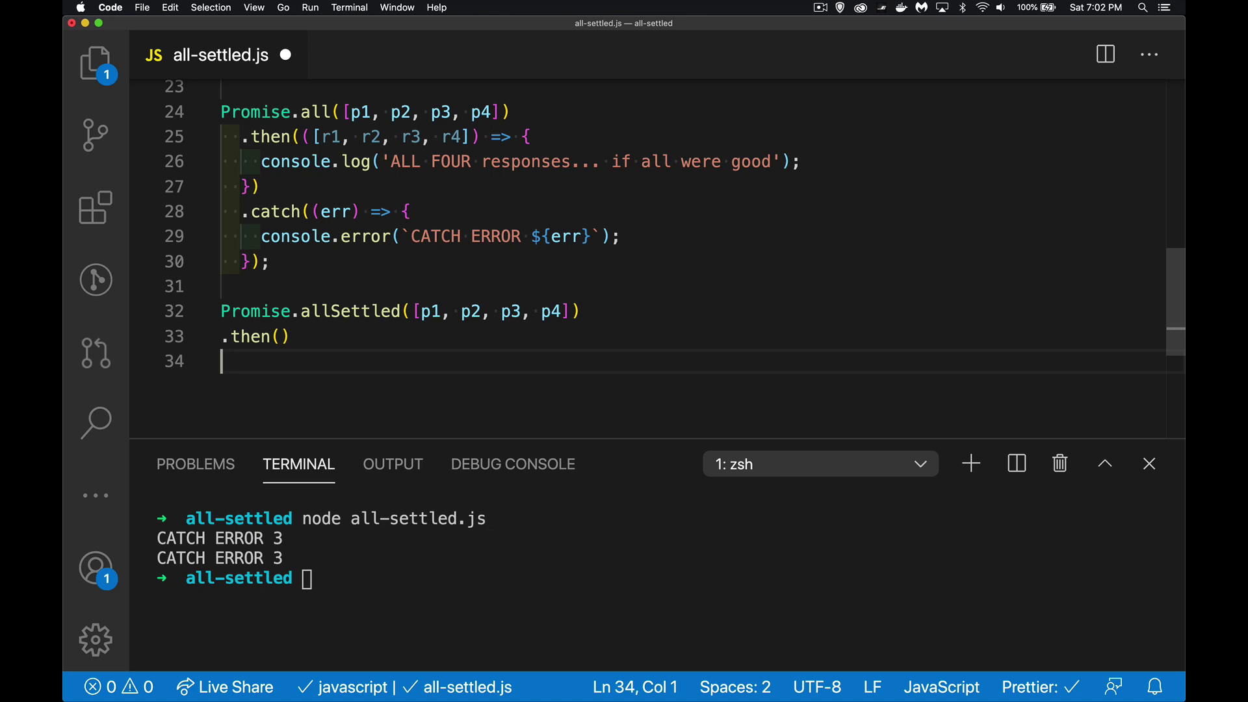
pyautogui.write('.catch(')
pyautogui.press('Right')
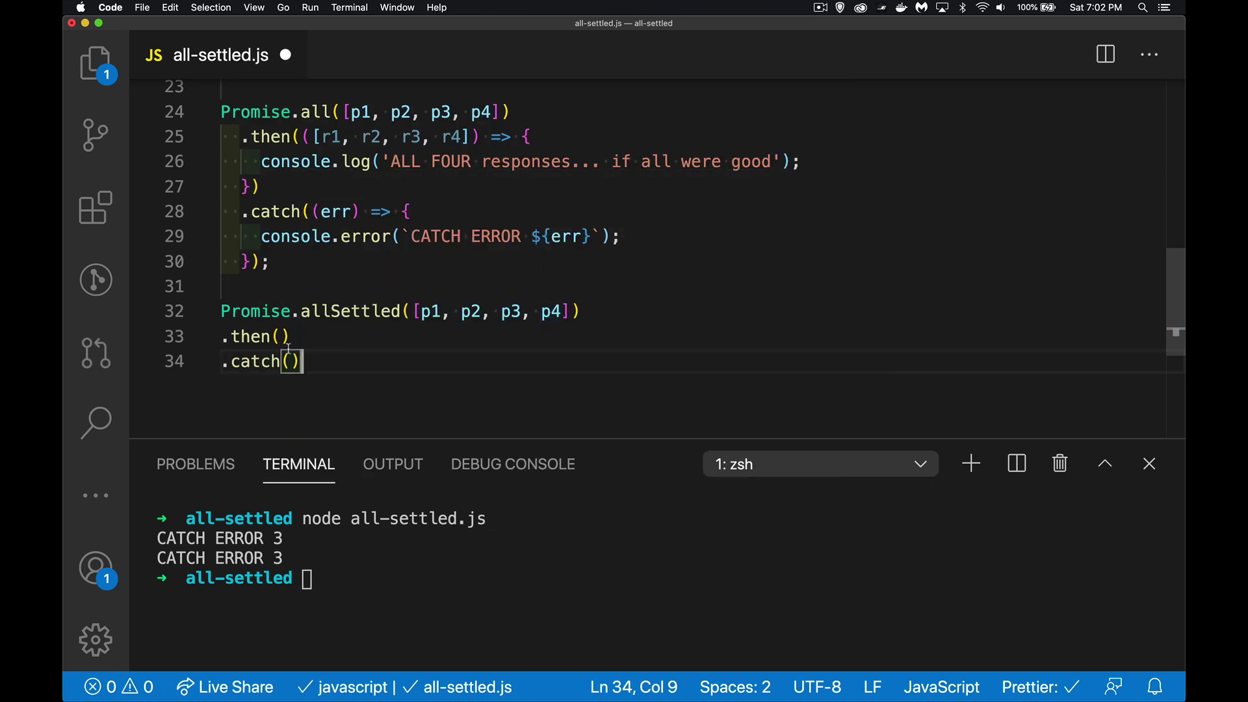
pyautogui.press('Up')
pyautogui.press('Left')
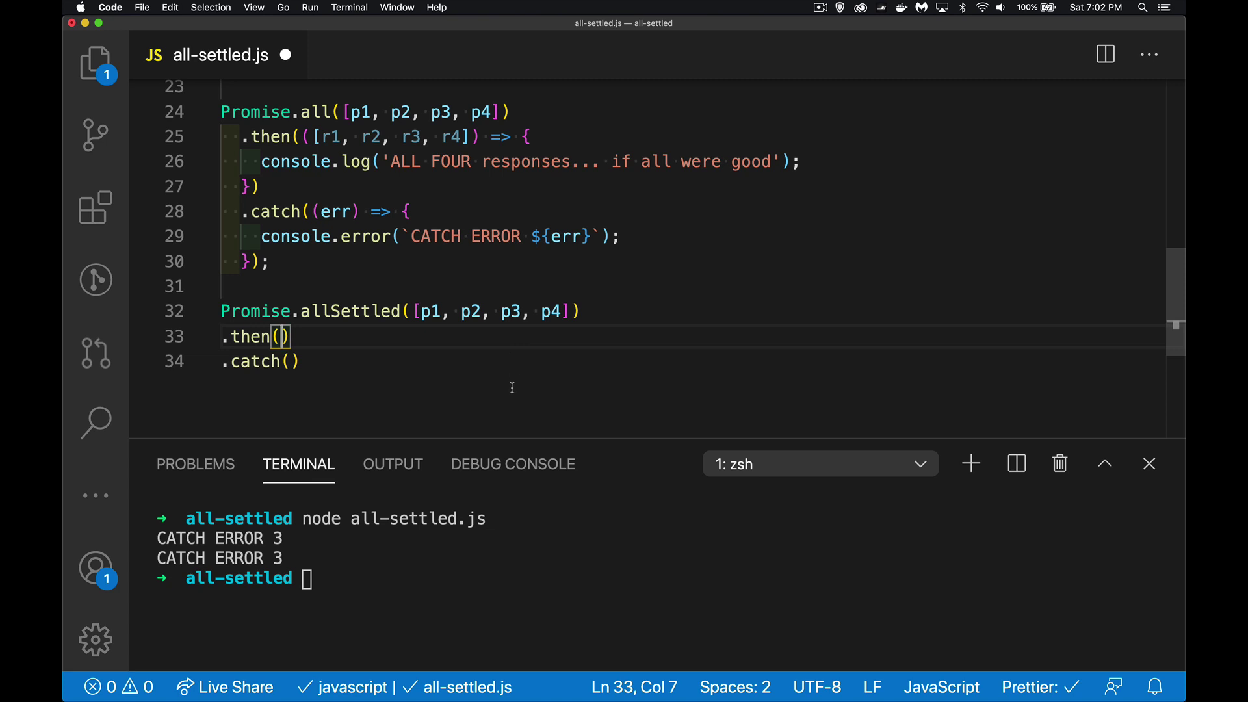
pyautogui.write('resp')
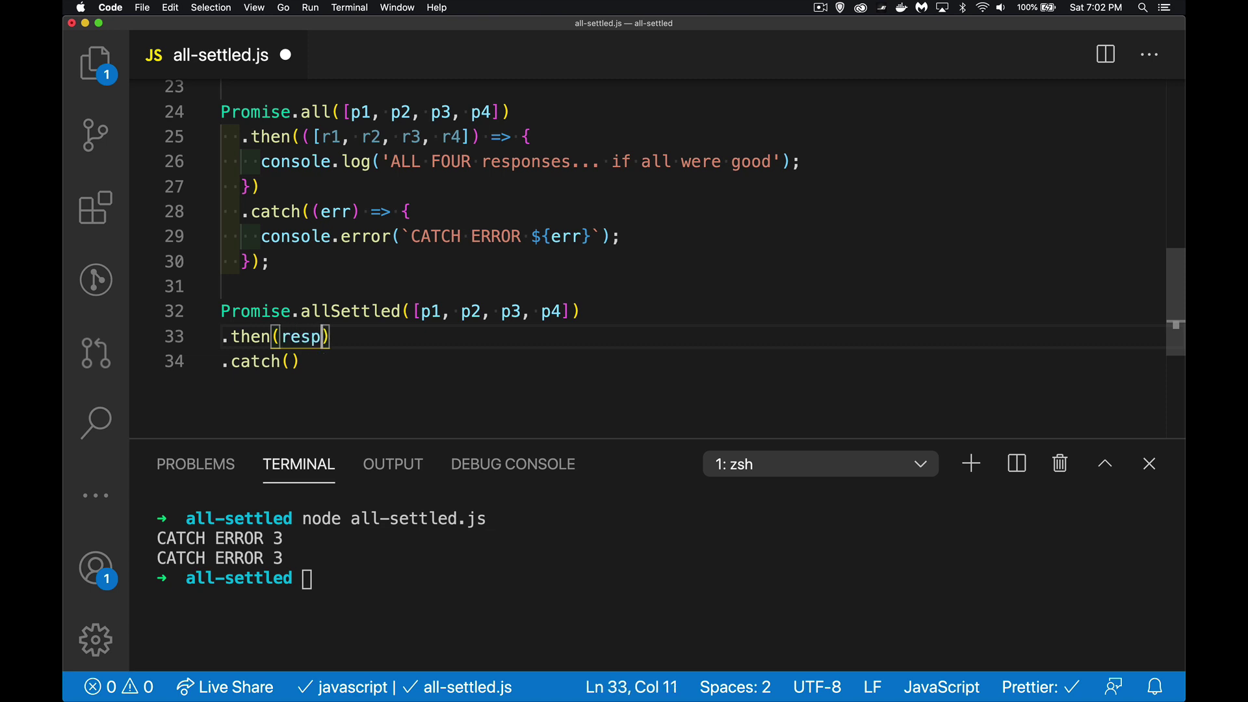
pyautogui.write('onses')
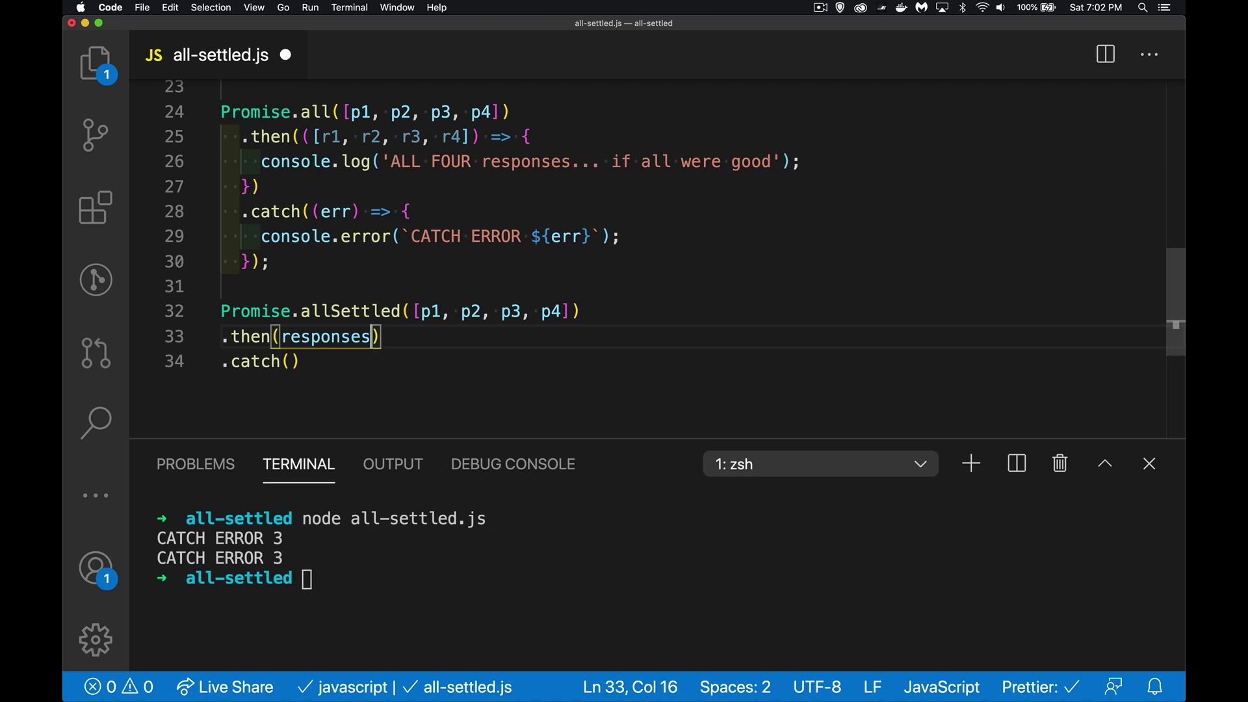
pyautogui.write(' => {')
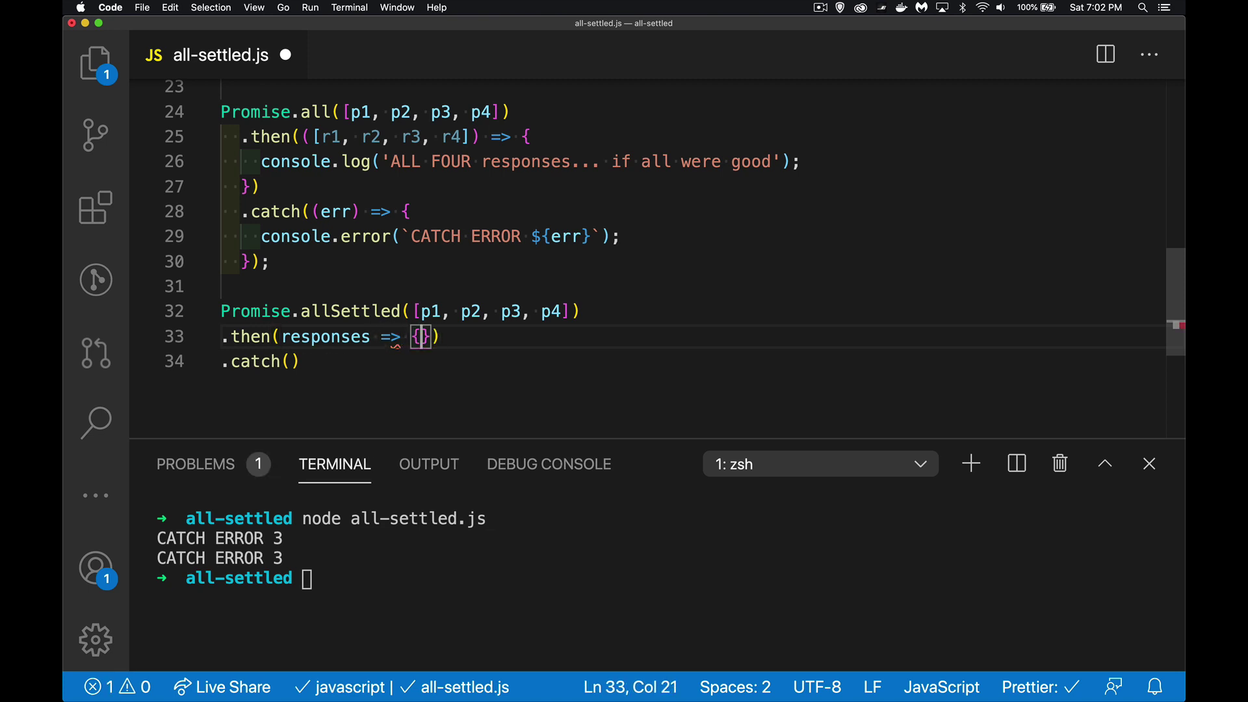
pyautogui.press('Return')
# Replace the empty .catch() with a copy of the existing catch block.
pyautogui.press('Down')
pyautogui.press('Down')
pyautogui.press('Right')
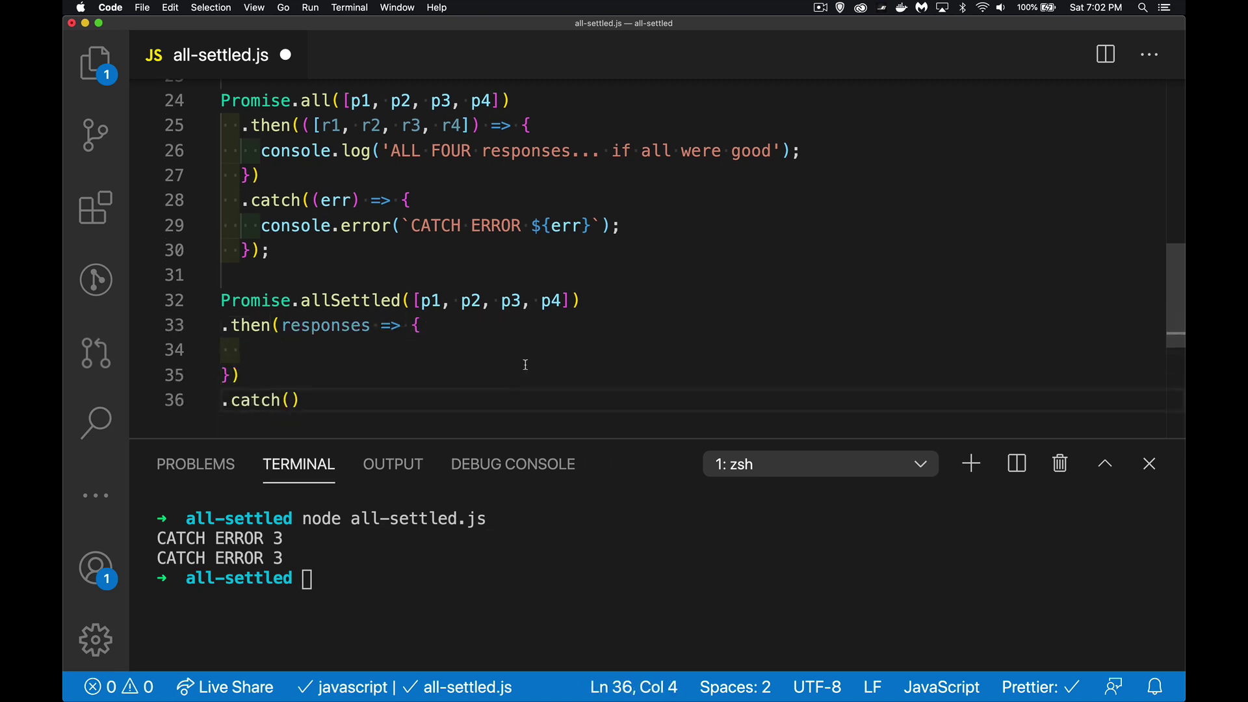
pyautogui.moveTo(241, 200); pyautogui.dragTo(275, 252)
pyautogui.press('super+c')
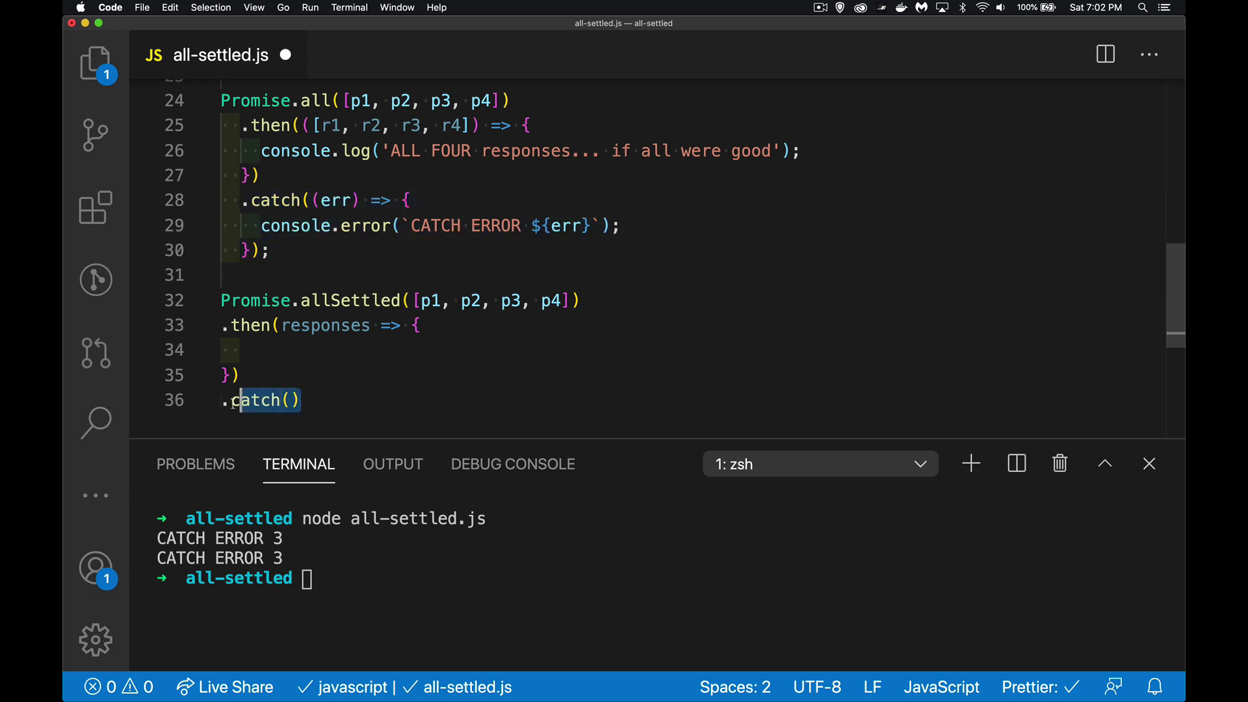
pyautogui.moveTo(301, 399); pyautogui.dragTo(223, 401)
pyautogui.press('super+v')
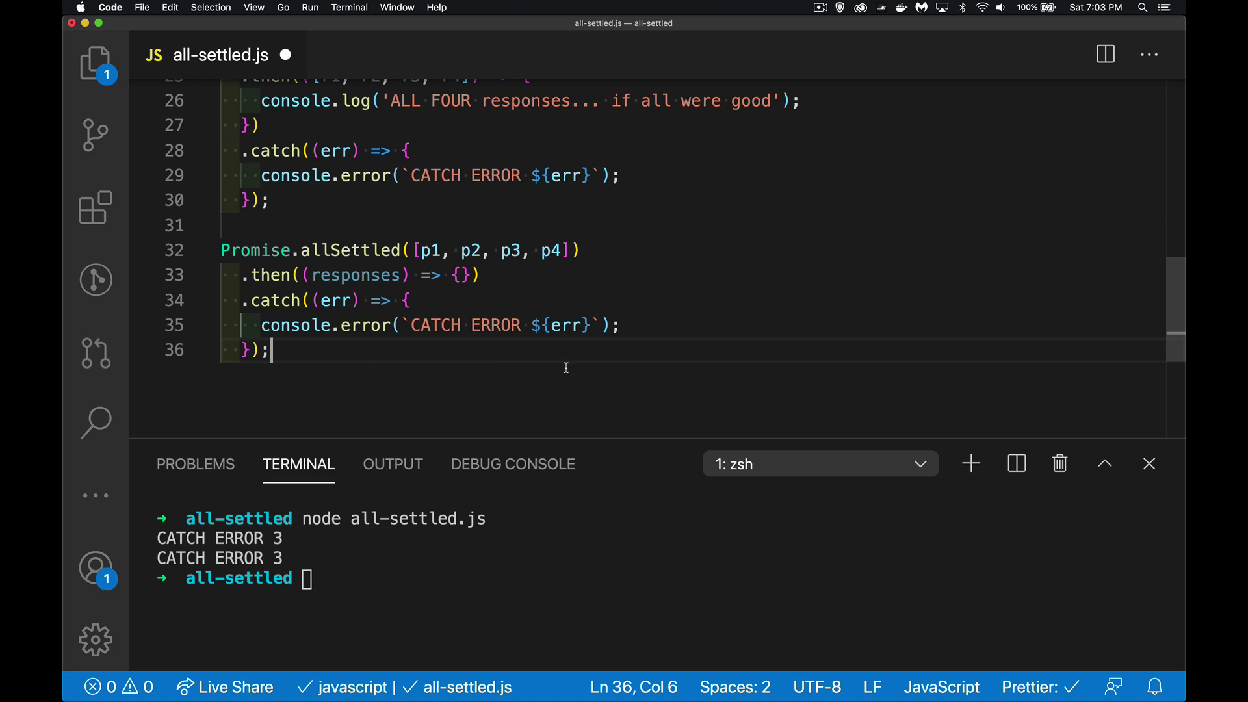
# Log 'finished with ALL FOUR' inside the then callback and save the file.
pyautogui.click(467, 275)
pyautogui.press('Return')
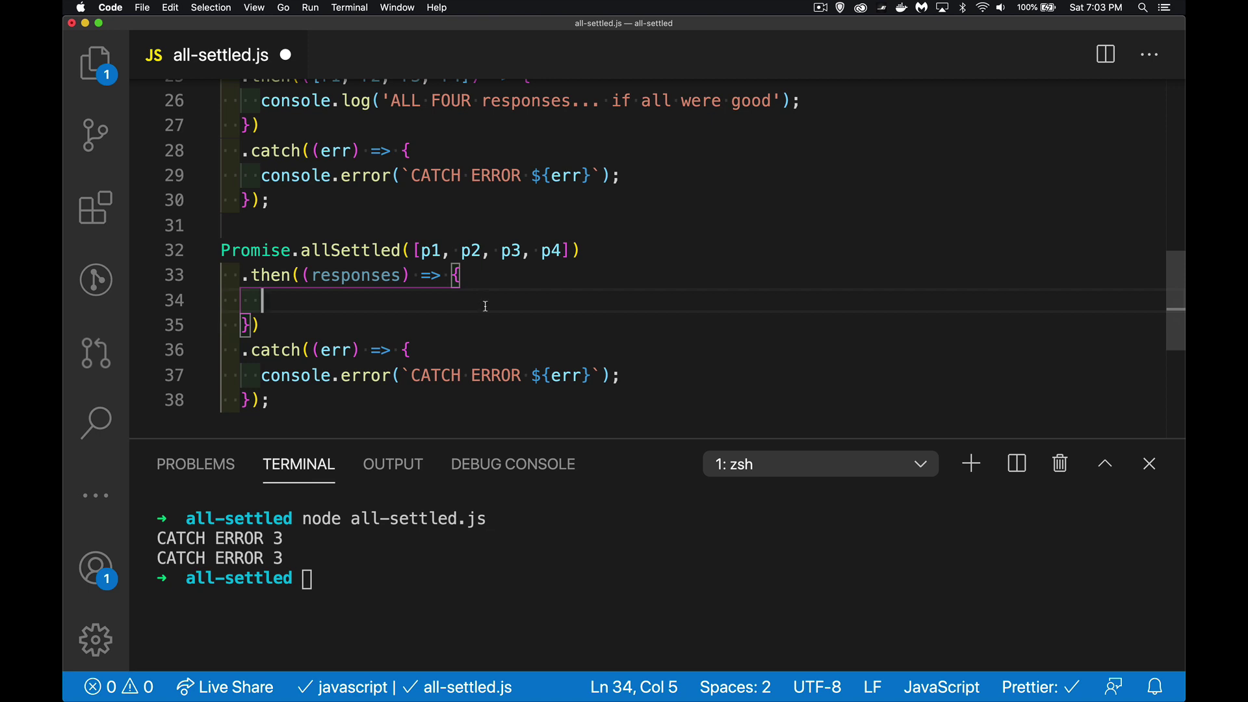
pyautogui.doubleClick(380, 250)
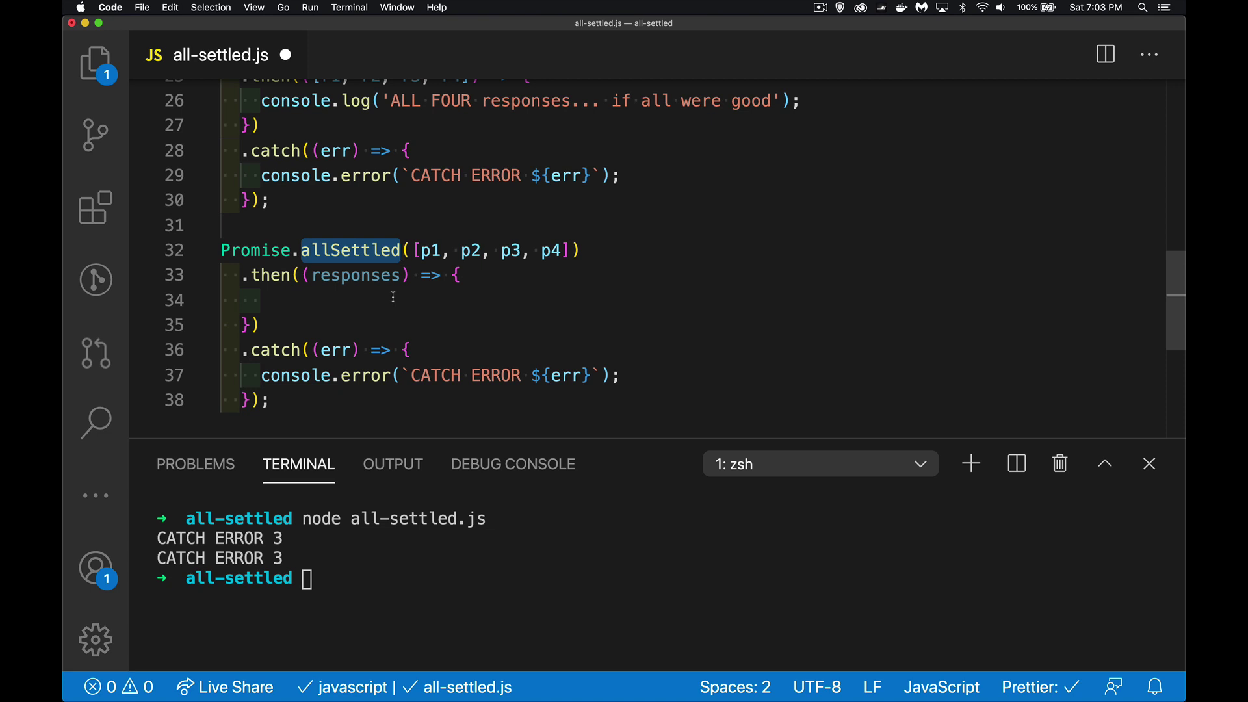
pyautogui.click(313, 295)
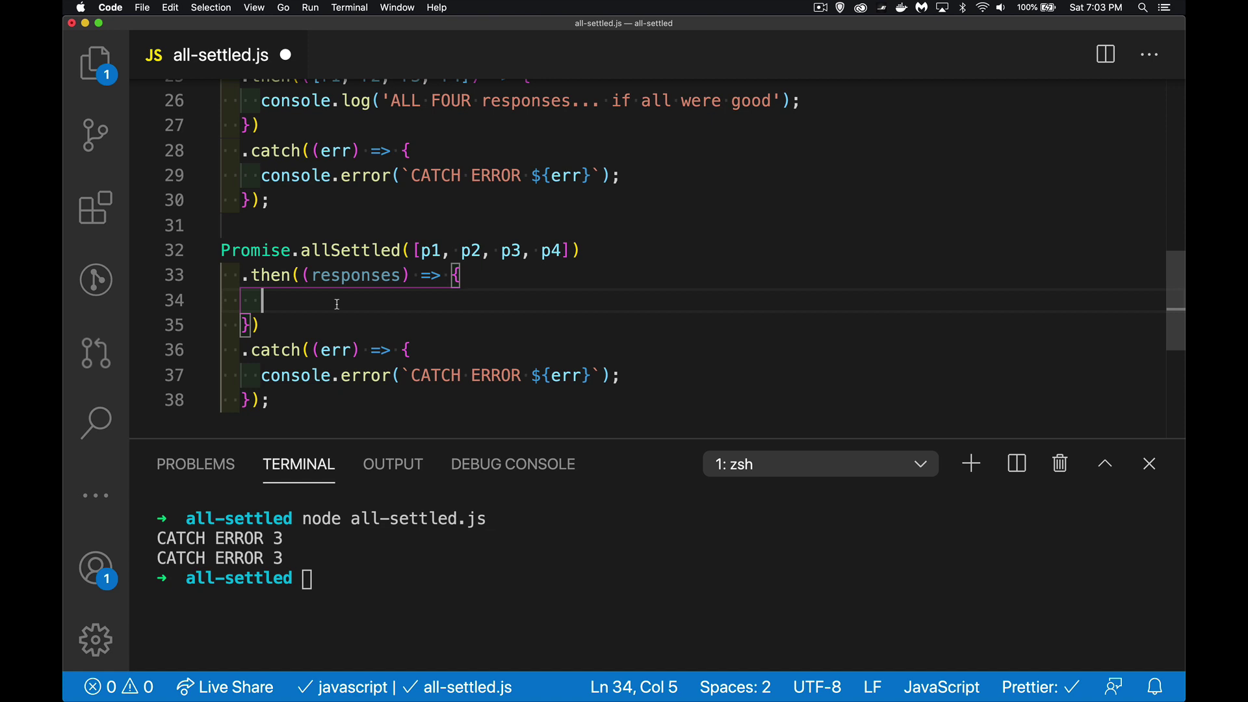
pyautogui.write('consol')
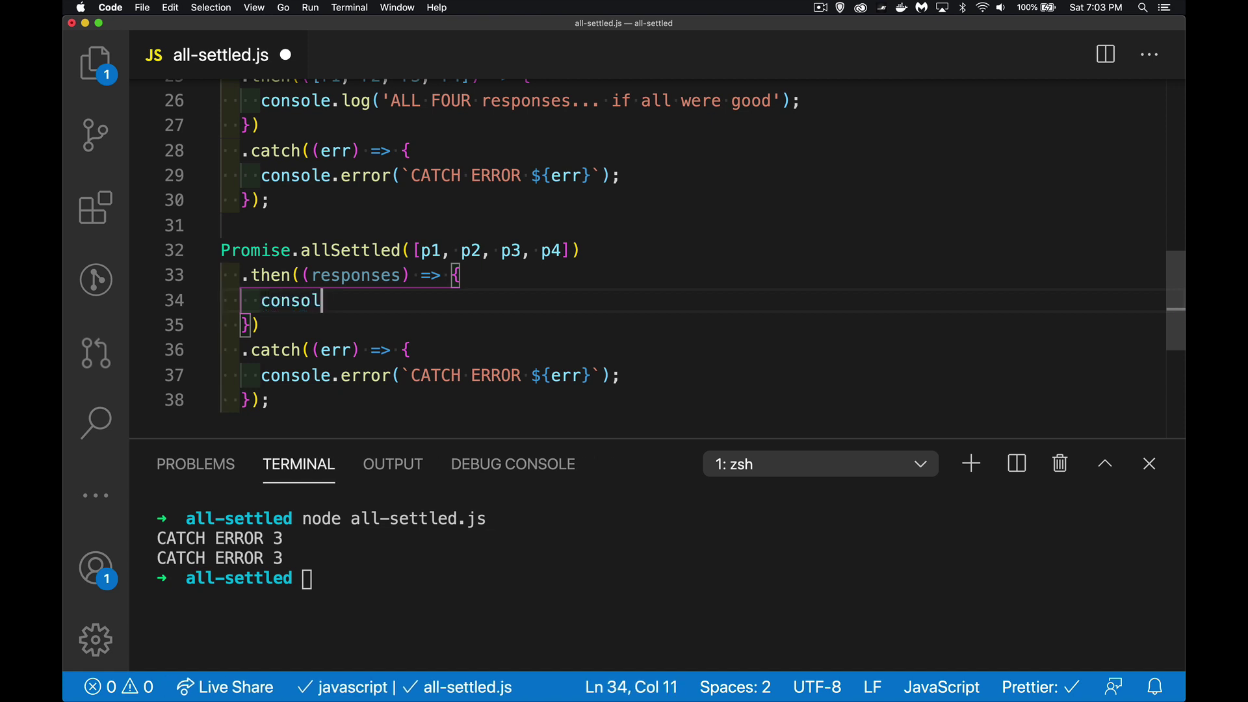
pyautogui.write("e.log('")
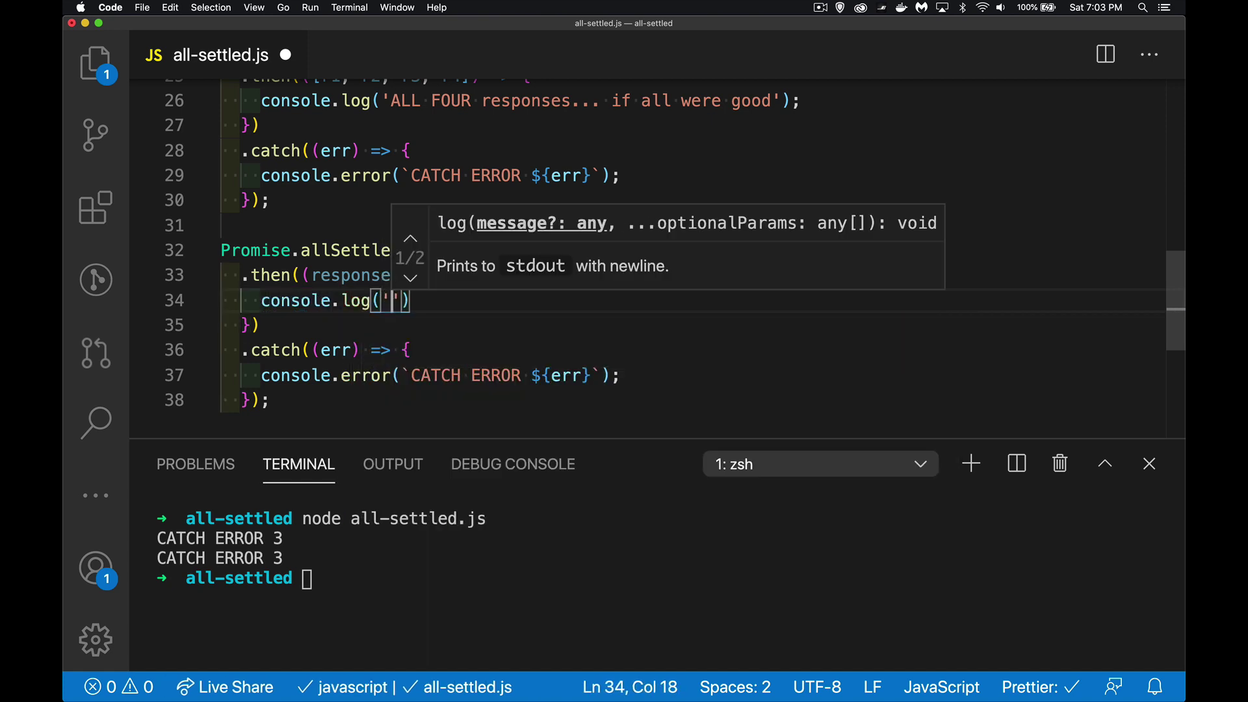
pyautogui.write('finished ')
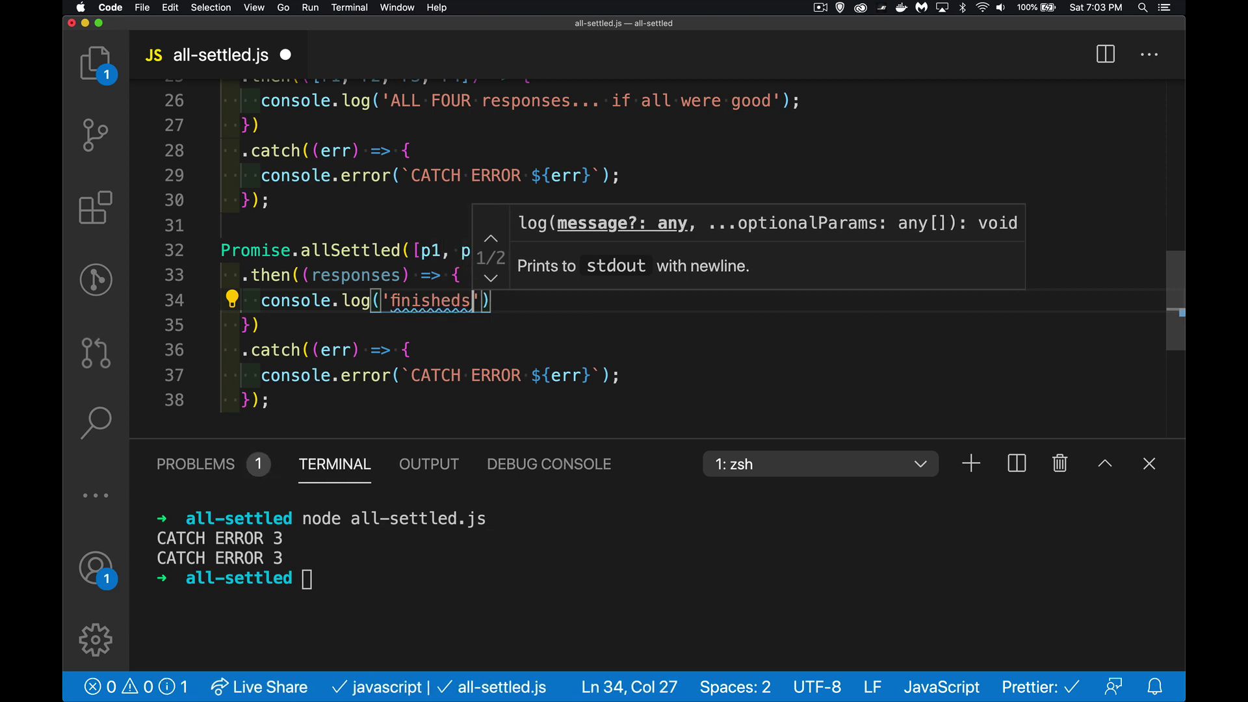
pyautogui.write('with A')
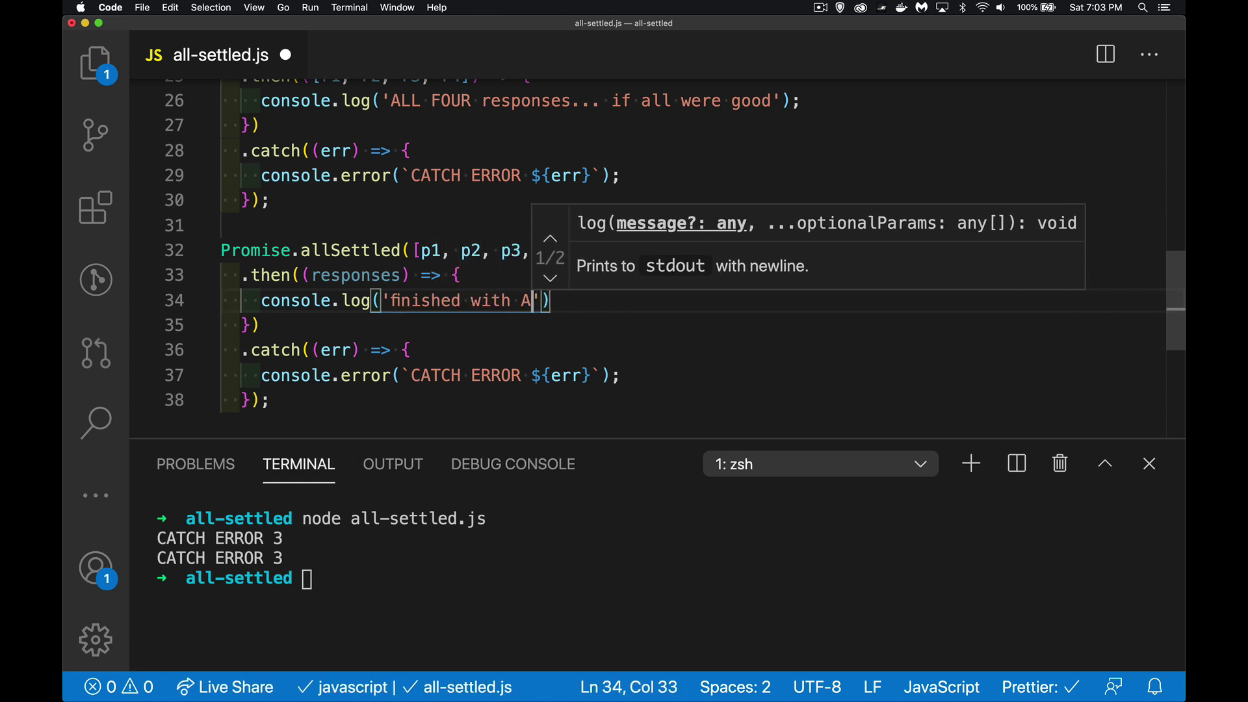
pyautogui.write('LL FOUR')
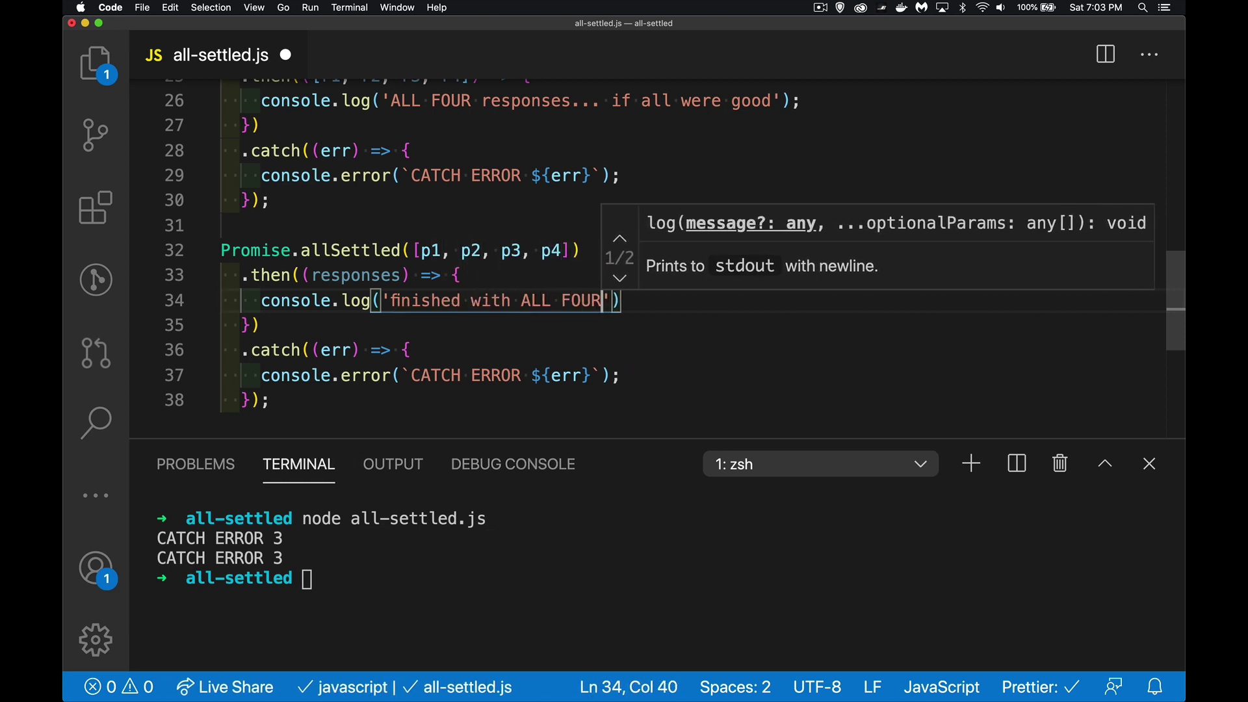
pyautogui.write("')")
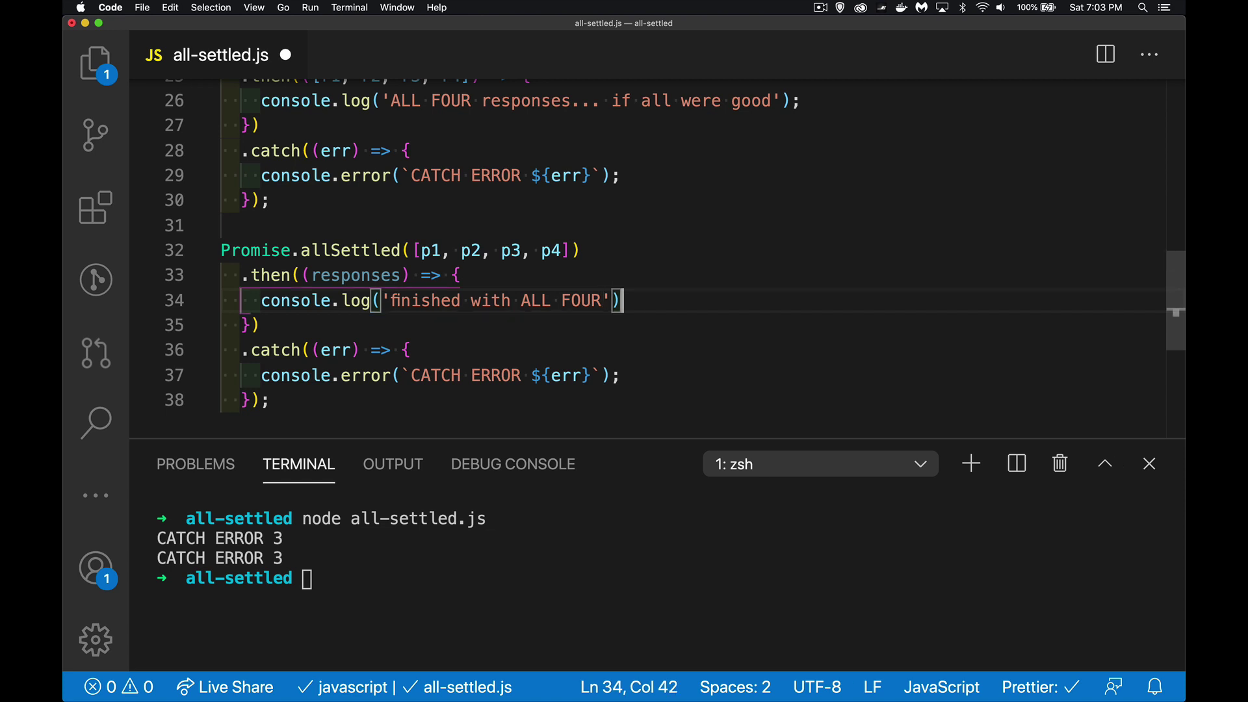
pyautogui.write(';')
pyautogui.press('super+s')
# Clear the terminal, rerun node all-settled.js, and return the caret to line 34's end.
pyautogui.click(343, 558)
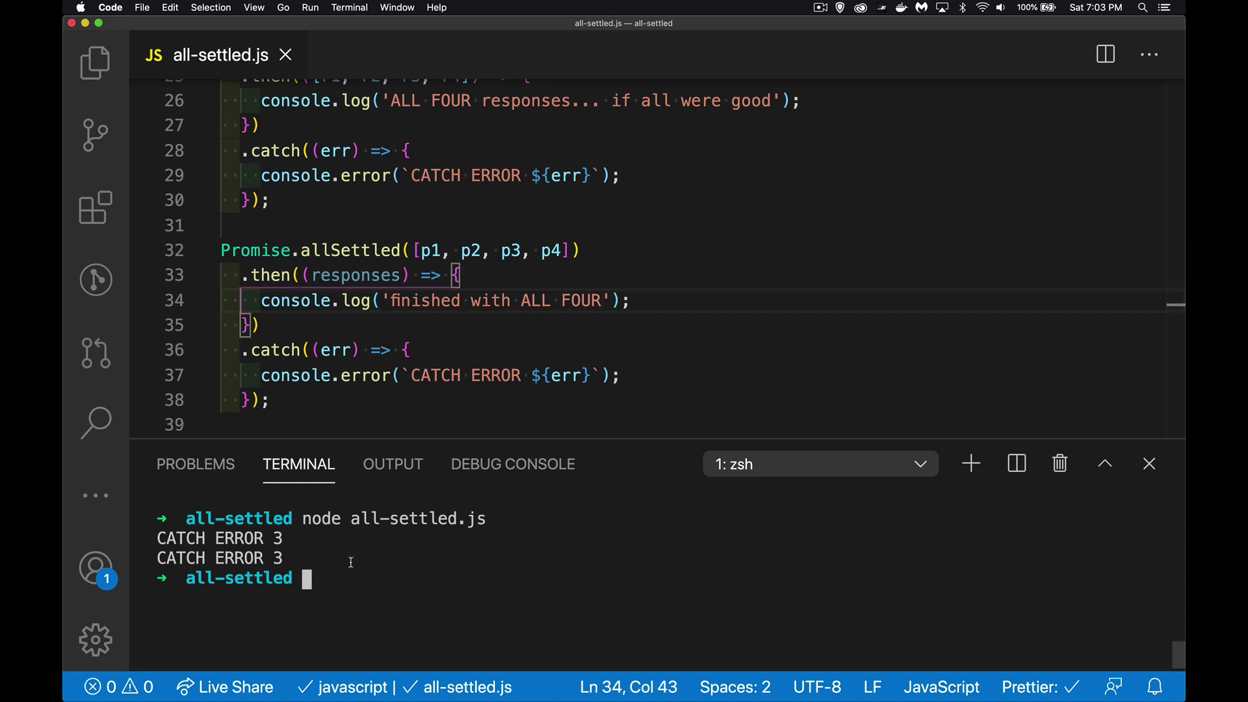
pyautogui.write('clear')
pyautogui.press('Return')
pyautogui.press('Up')
pyautogui.press('Up')
pyautogui.press('Return')
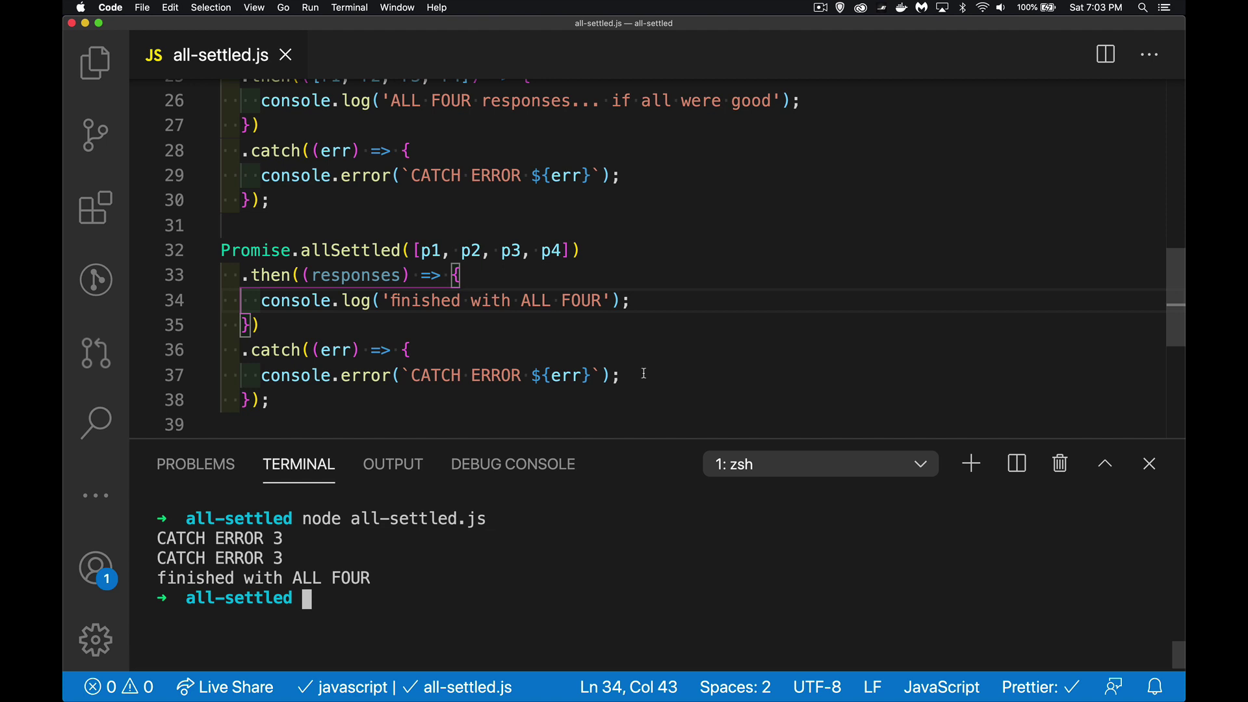
pyautogui.click(647, 296)
# Add responses.forEach((resp, index) => console.log(index, { resp })) and save so Prettier formats it.
pyautogui.press('Return')
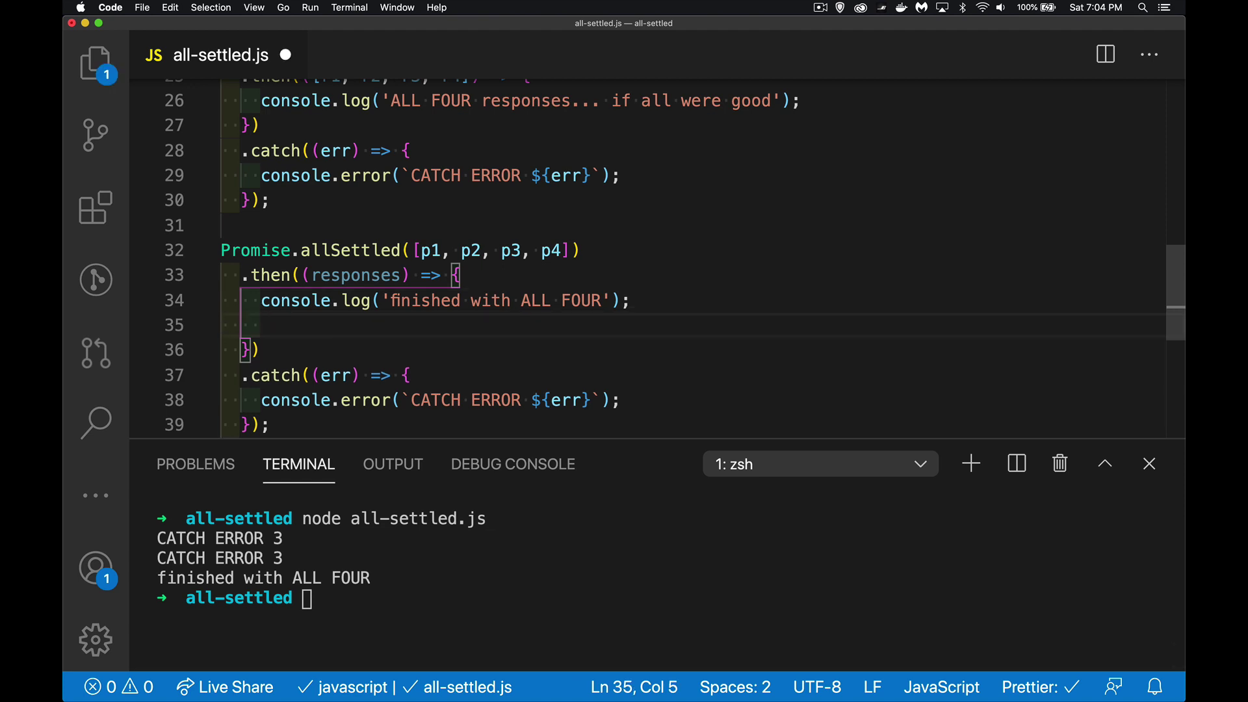
pyautogui.write('respon')
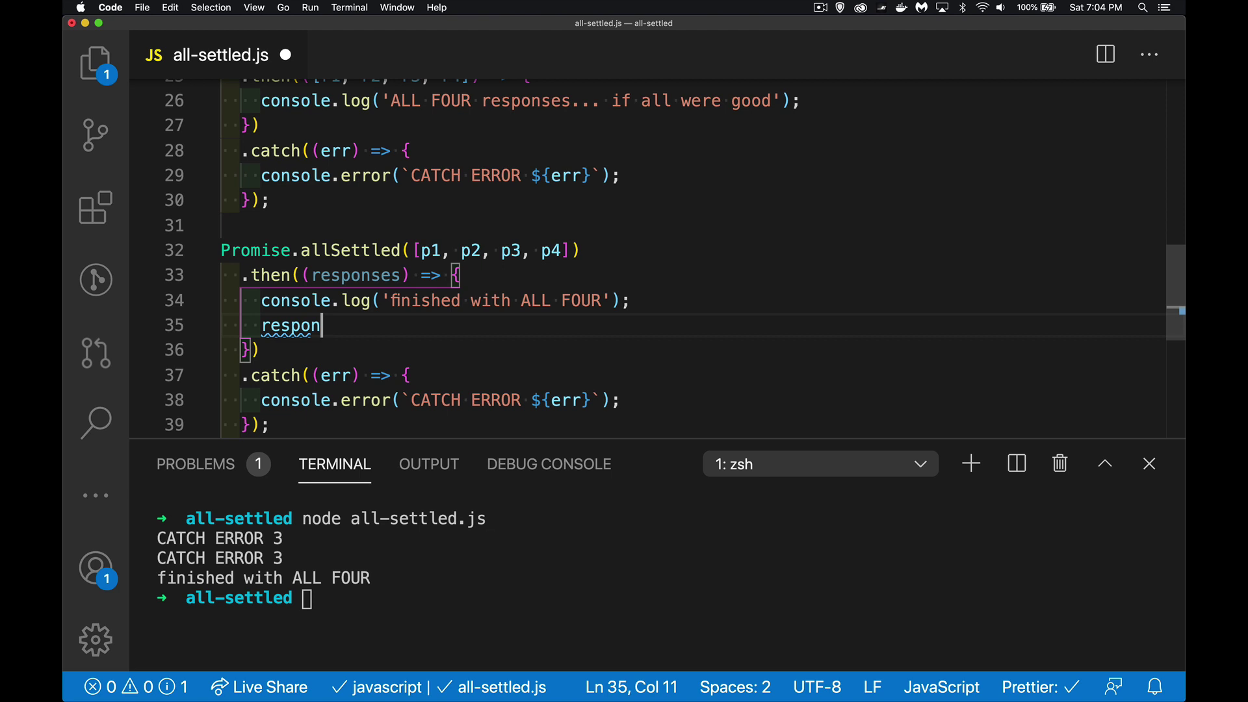
pyautogui.write('ses.f')
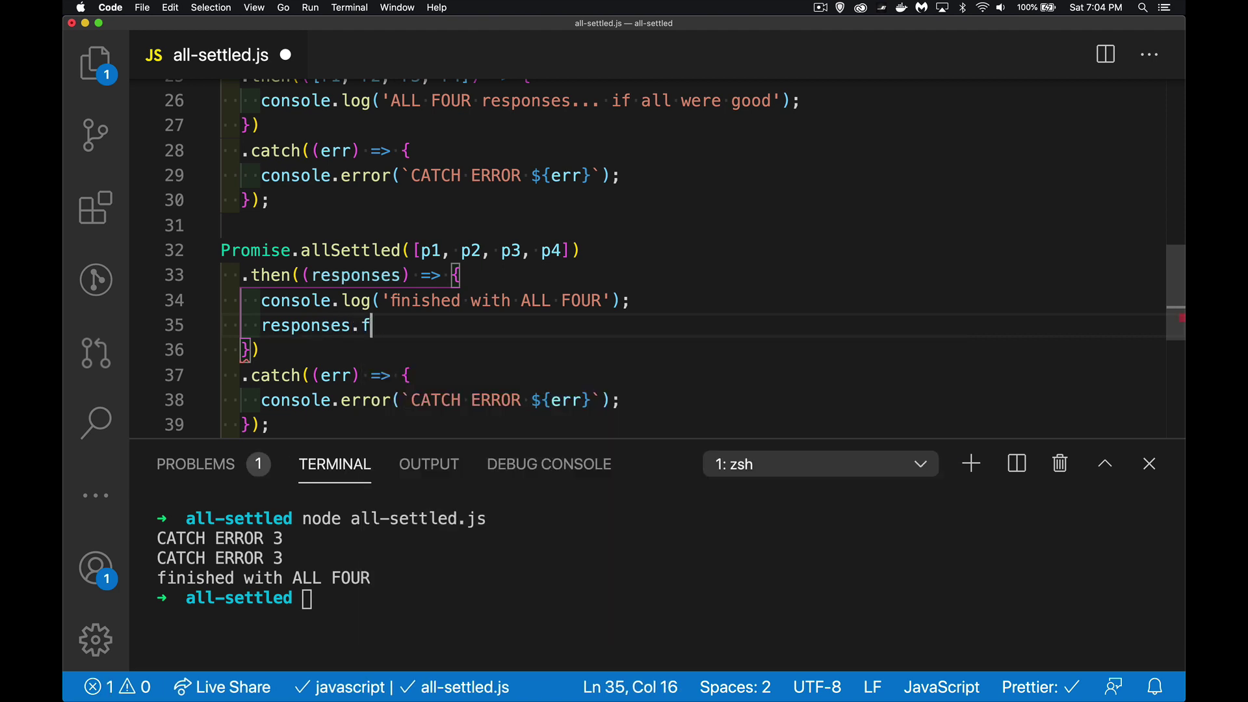
pyautogui.write('orEea')
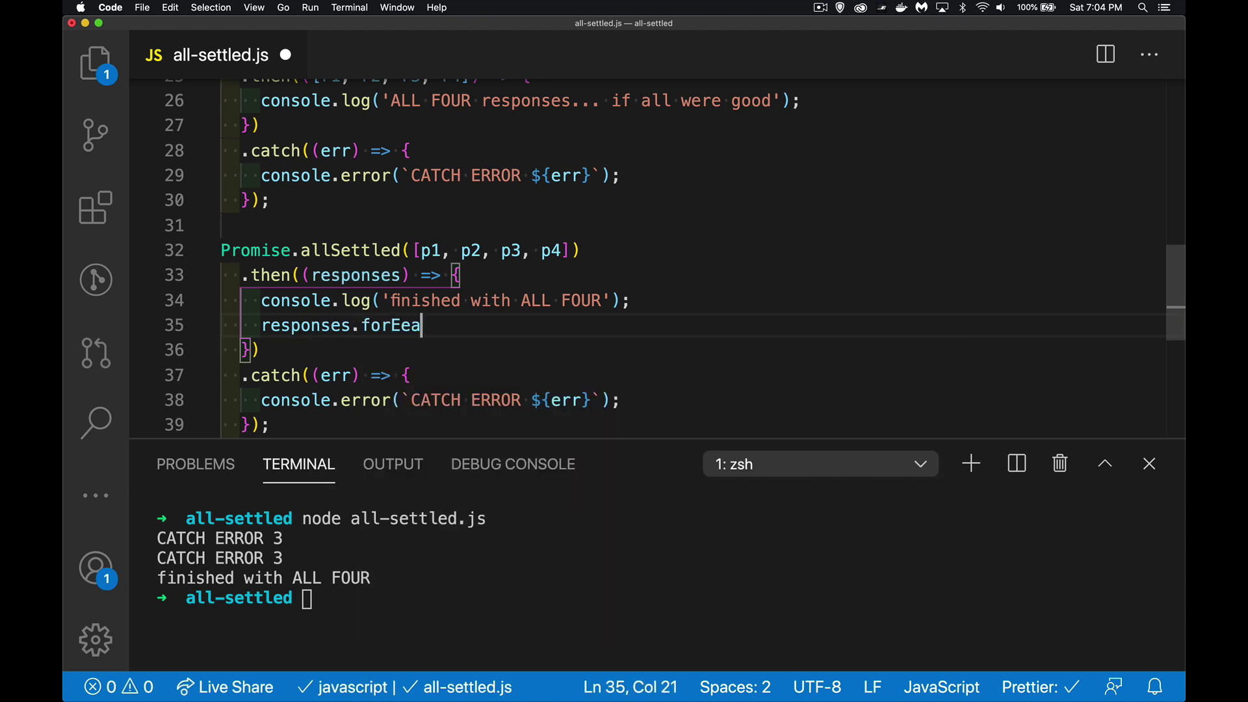
pyautogui.write('ch')
pyautogui.press('BackSpace')
pyautogui.press('BackSpace')
pyautogui.press('BackSpace')
pyautogui.press('BackSpace')
pyautogui.write('ach(')
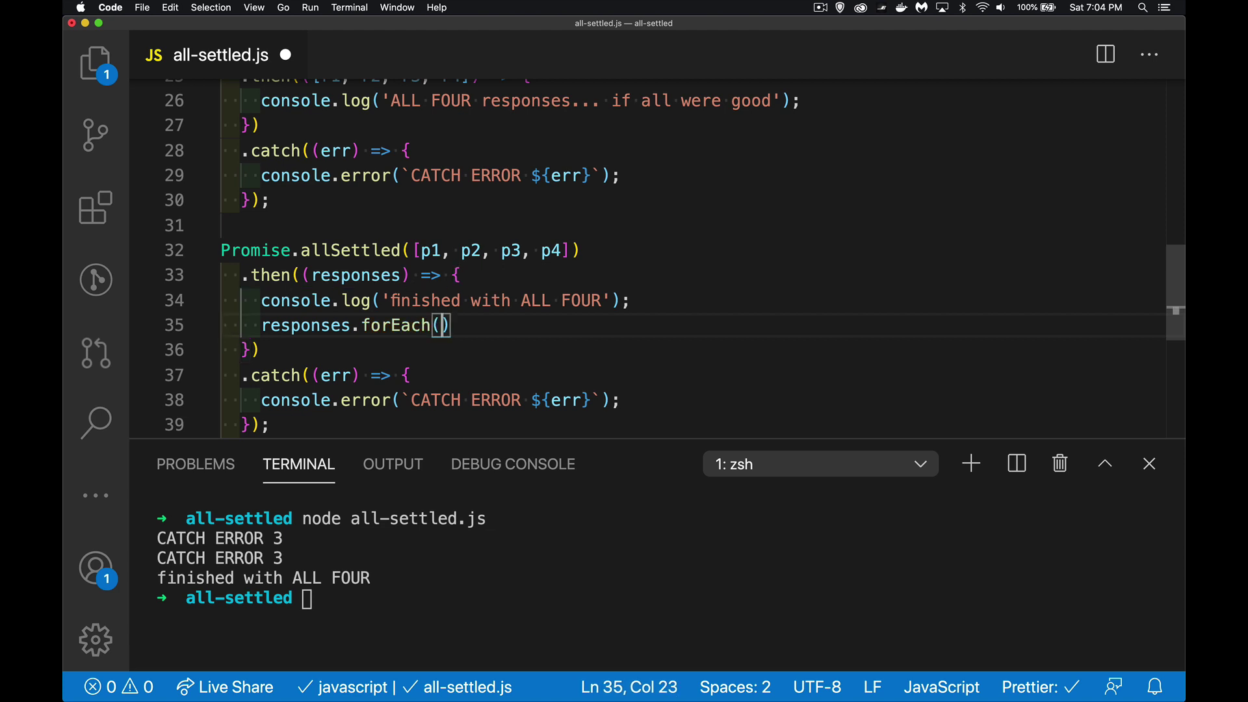
pyautogui.write('resp')
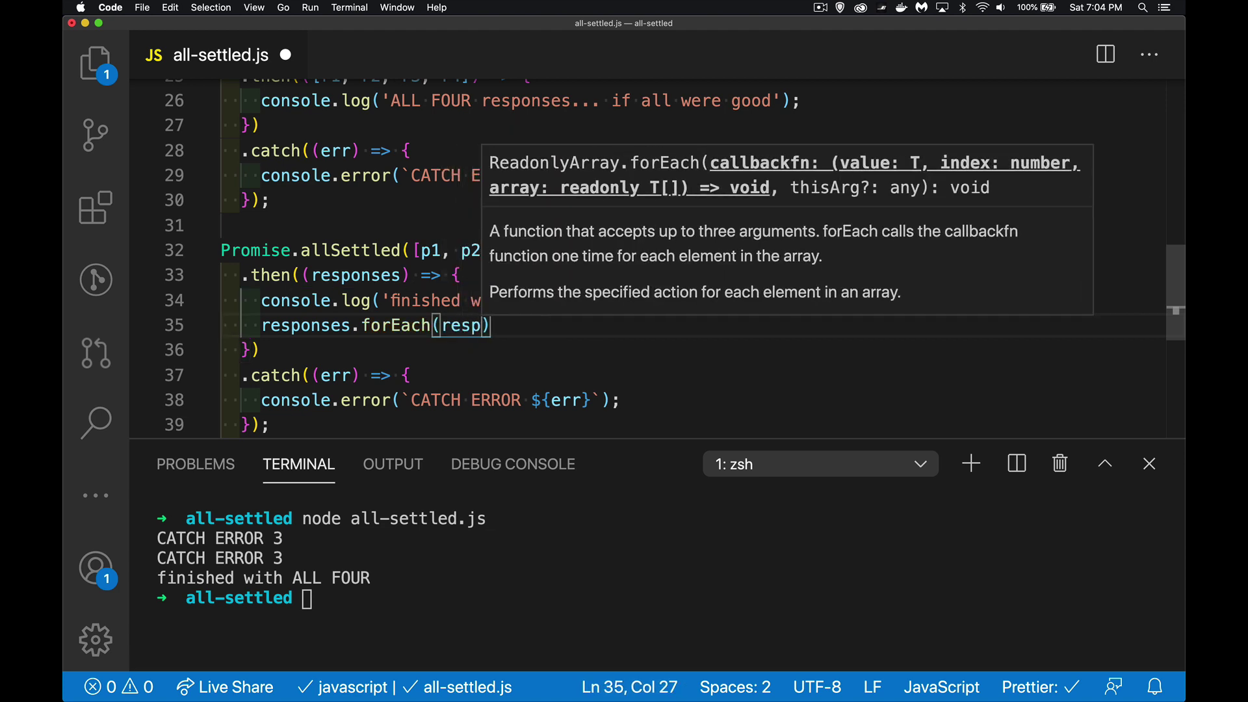
pyautogui.press('Left')
pyautogui.write('(')
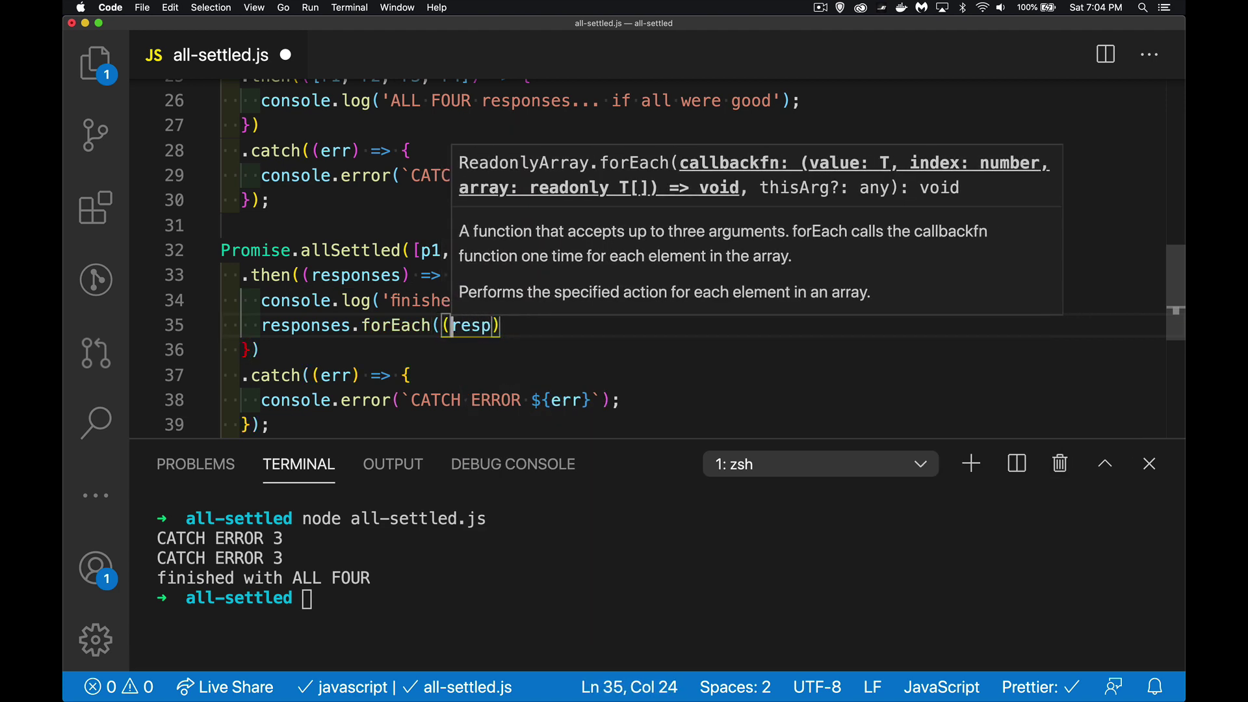
pyautogui.press('Right')
pyautogui.press('Right')
pyautogui.press('Right')
pyautogui.press('Right')
pyautogui.write(', inde')
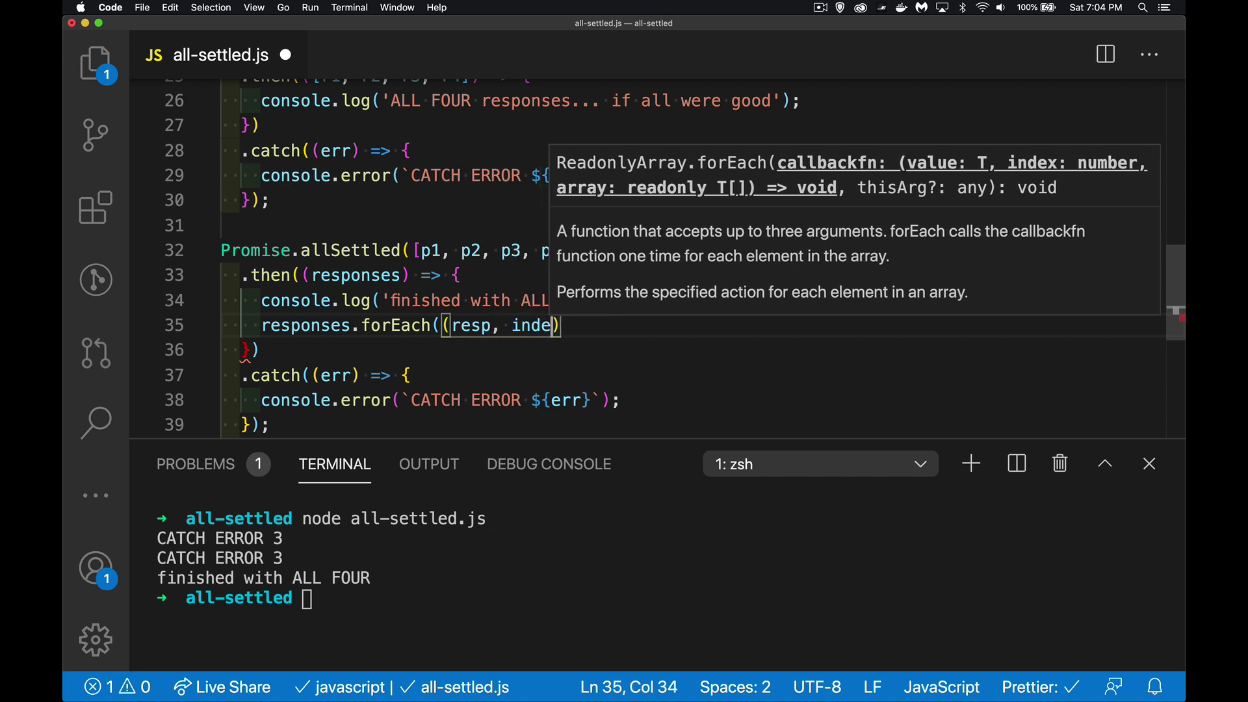
pyautogui.write('x)=>')
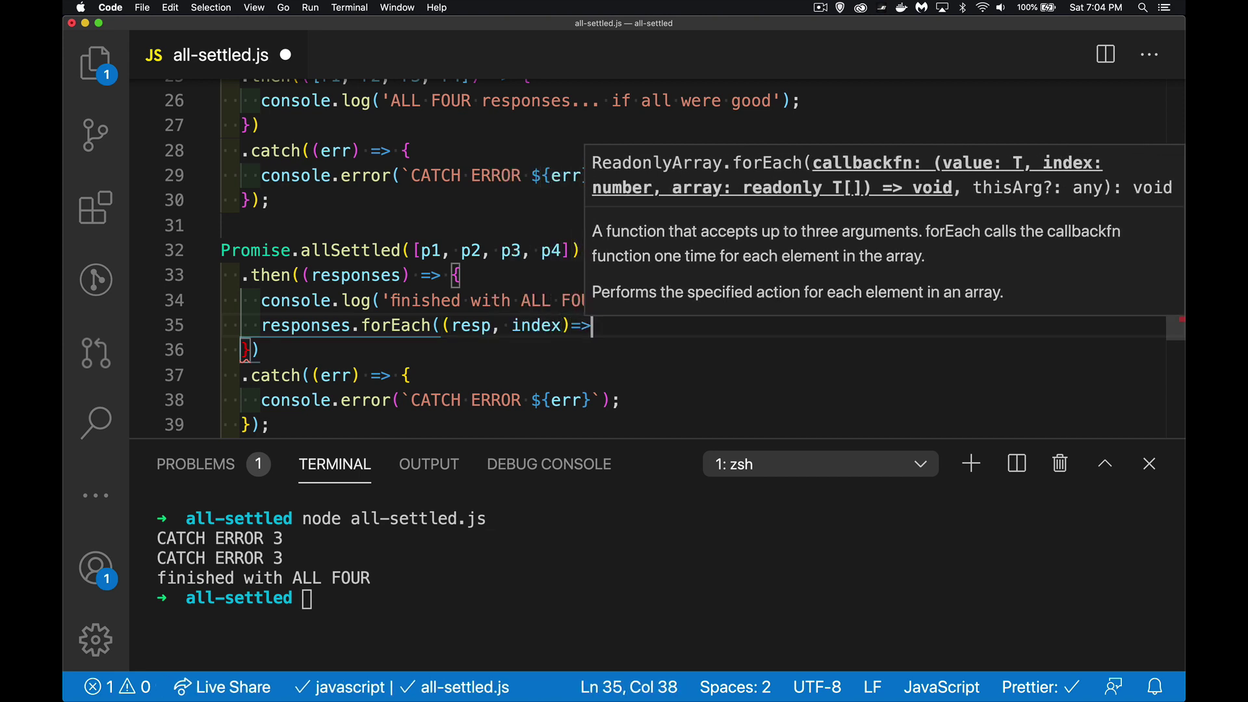
pyautogui.write('{')
pyautogui.press('Return')
pyautogui.press('Down')
pyautogui.write(')')
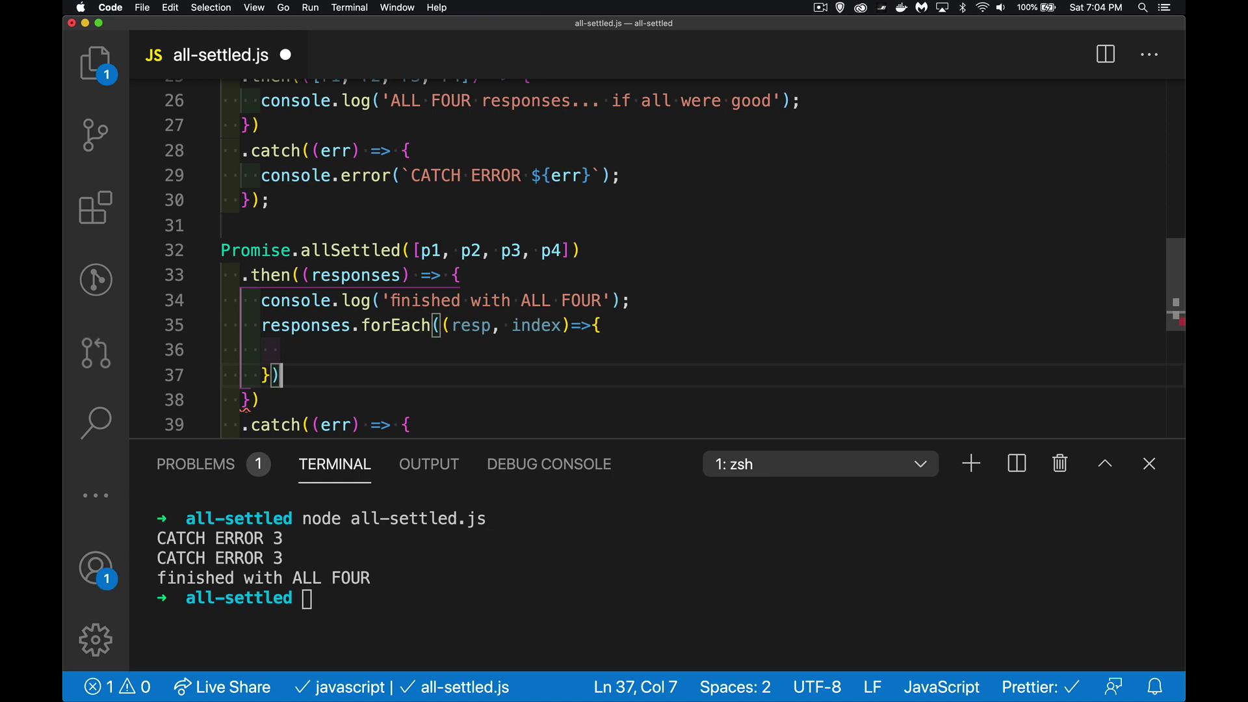
pyautogui.write("';'")
pyautogui.press('BackSpace')
pyautogui.press('BackSpace')
pyautogui.write(';')
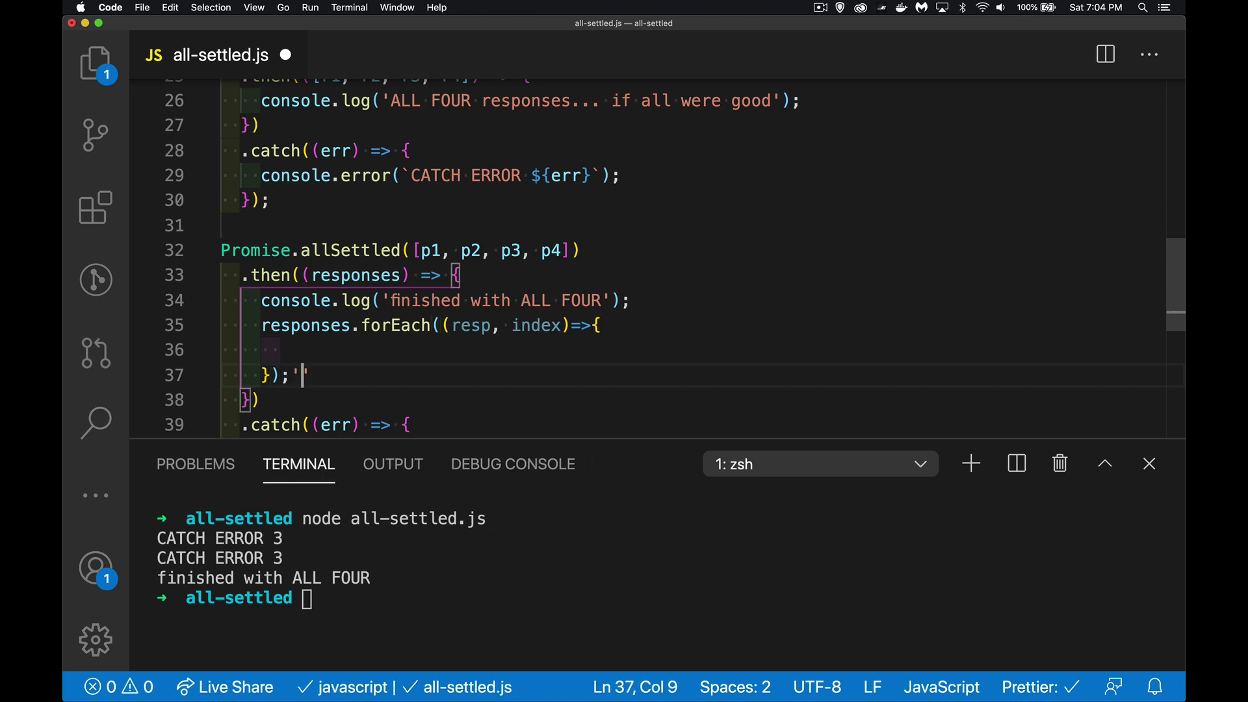
pyautogui.press('Left')
pyautogui.press('Up')
pyautogui.write('c')
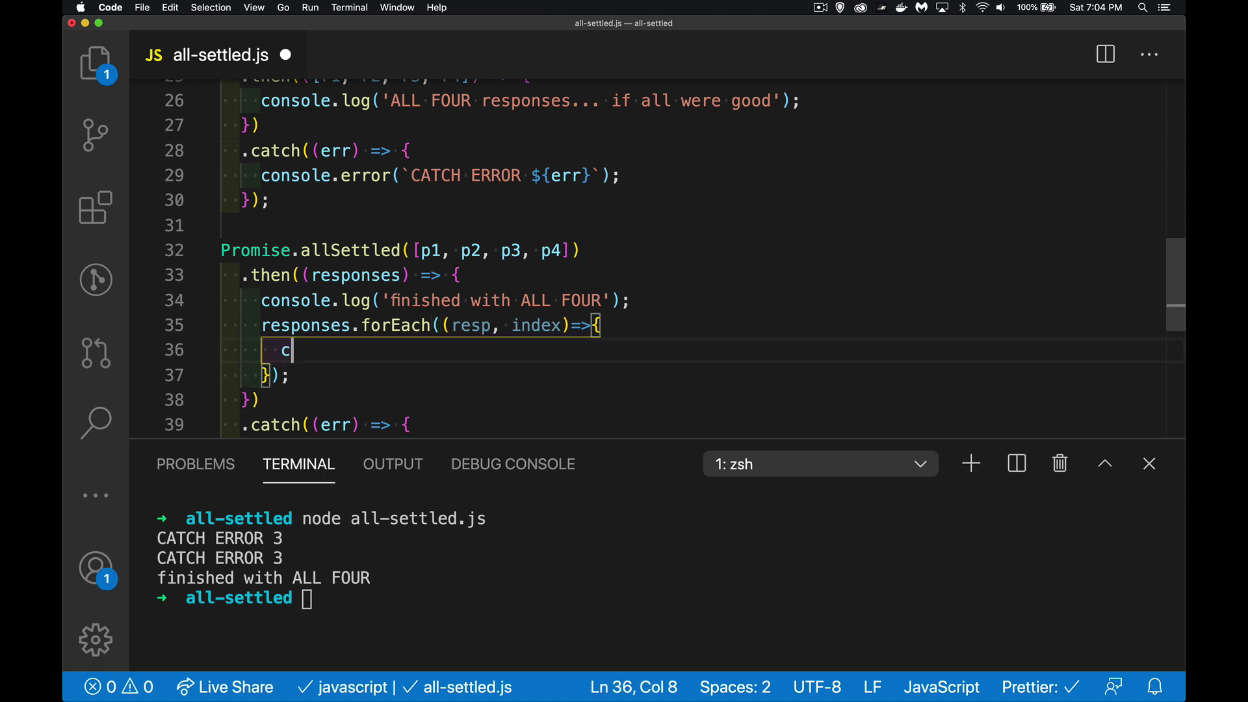
pyautogui.write('onsole.log(')
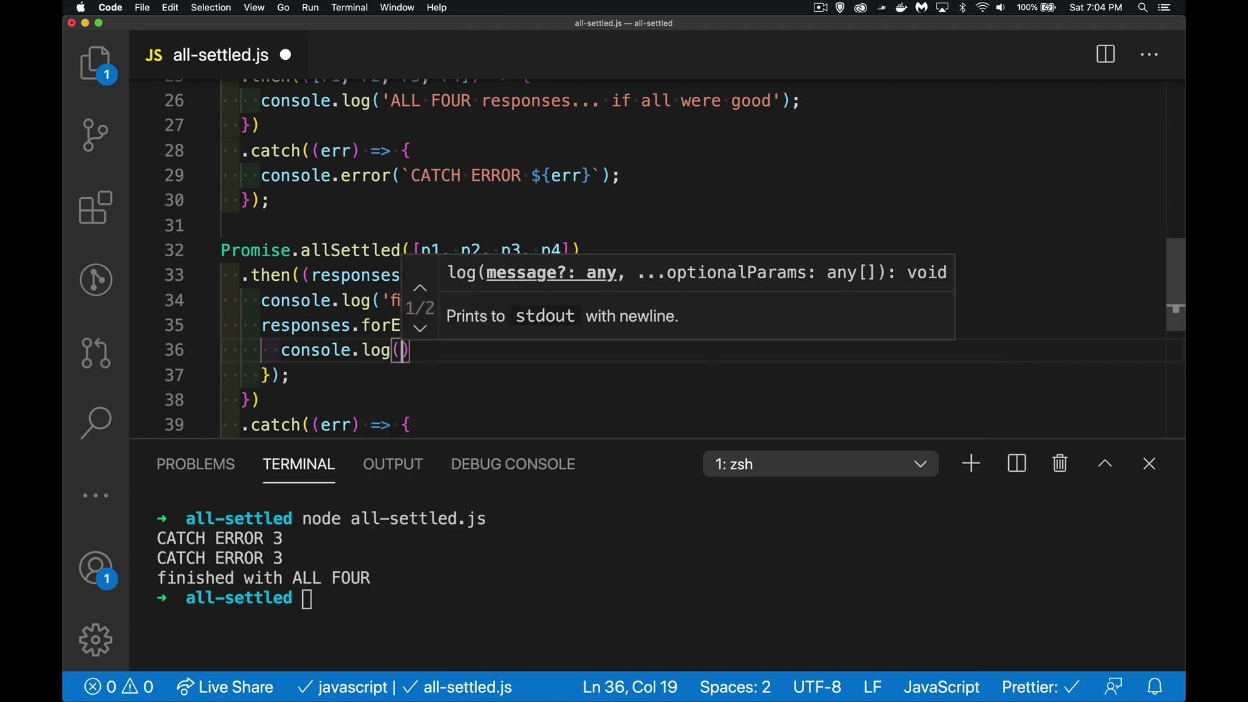
pyautogui.write('i')
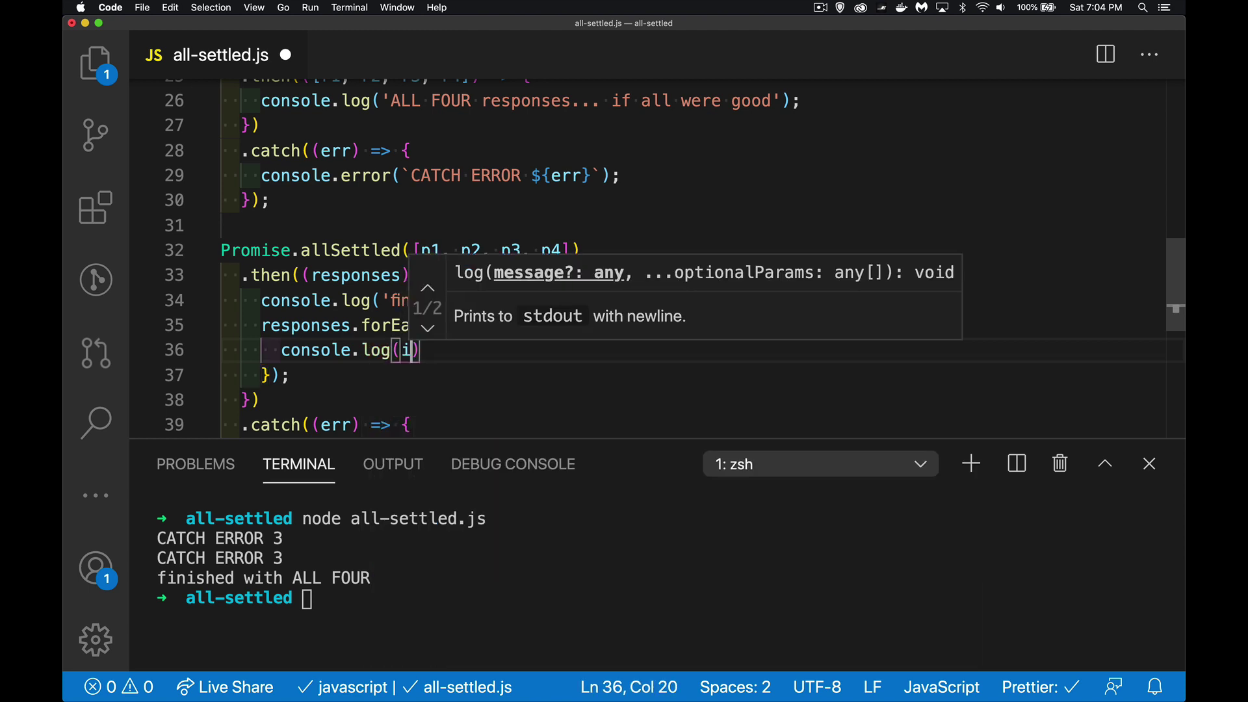
pyautogui.write('ndex, ')
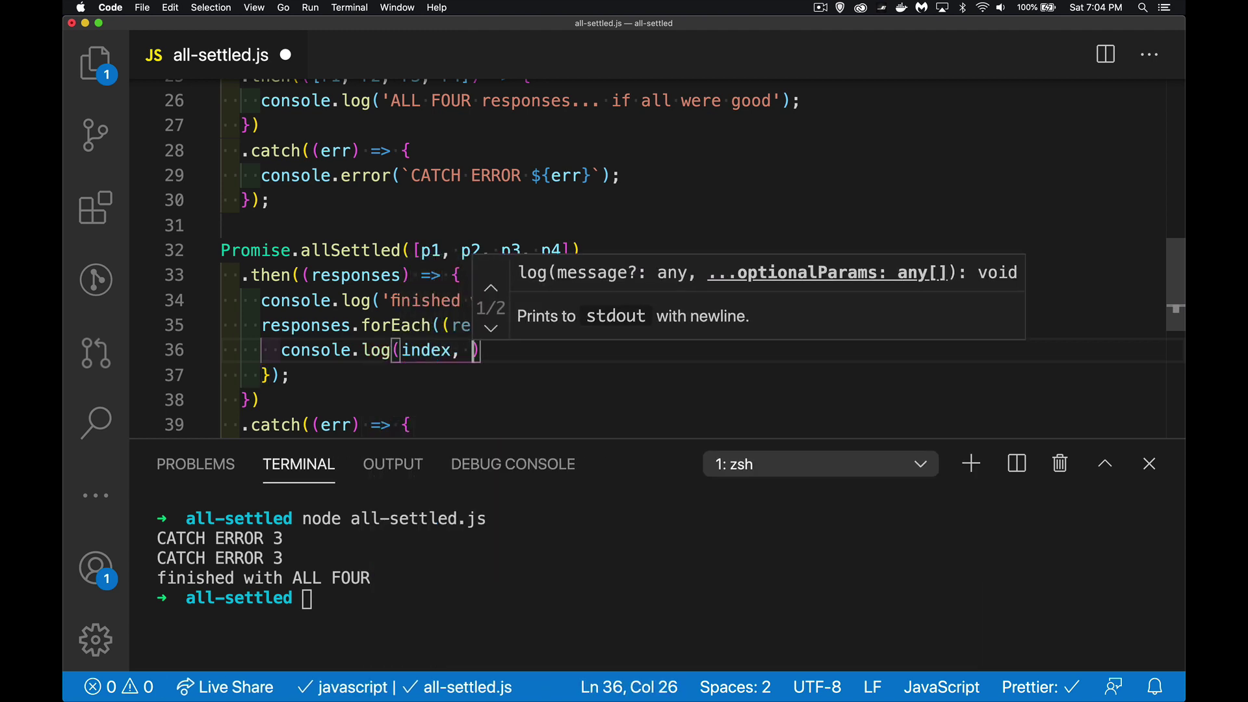
pyautogui.write('{resp}')
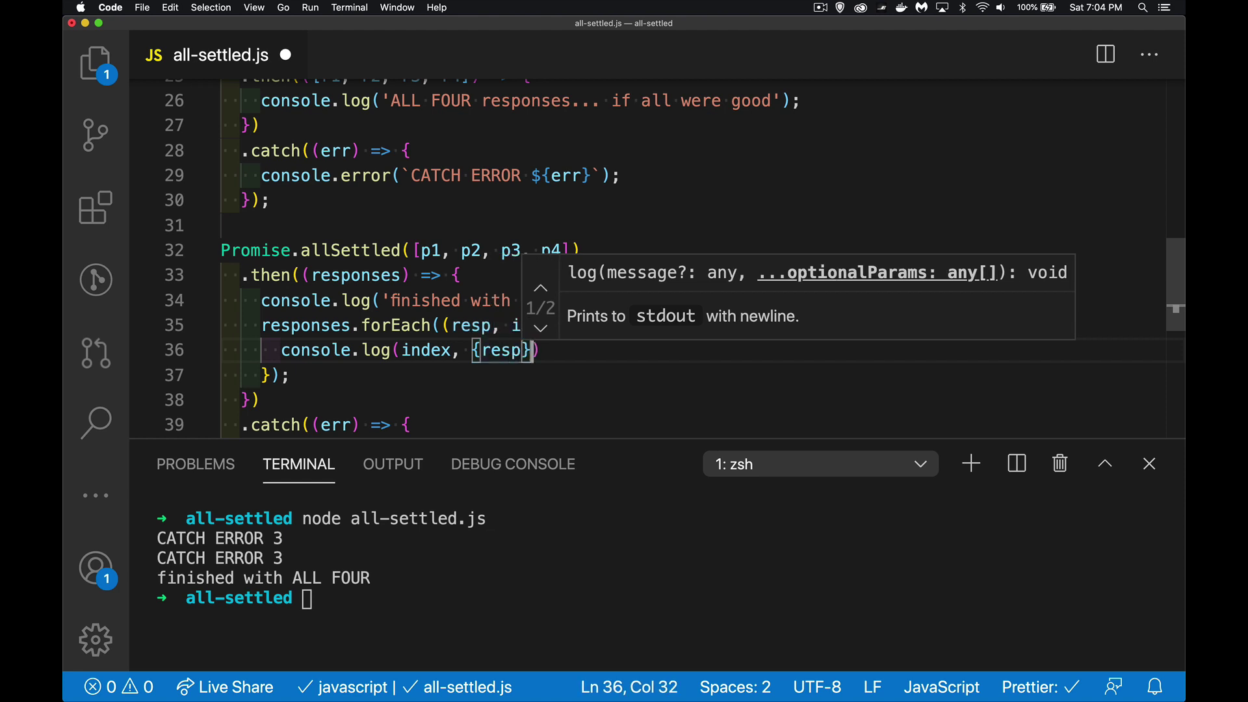
pyautogui.write(');')
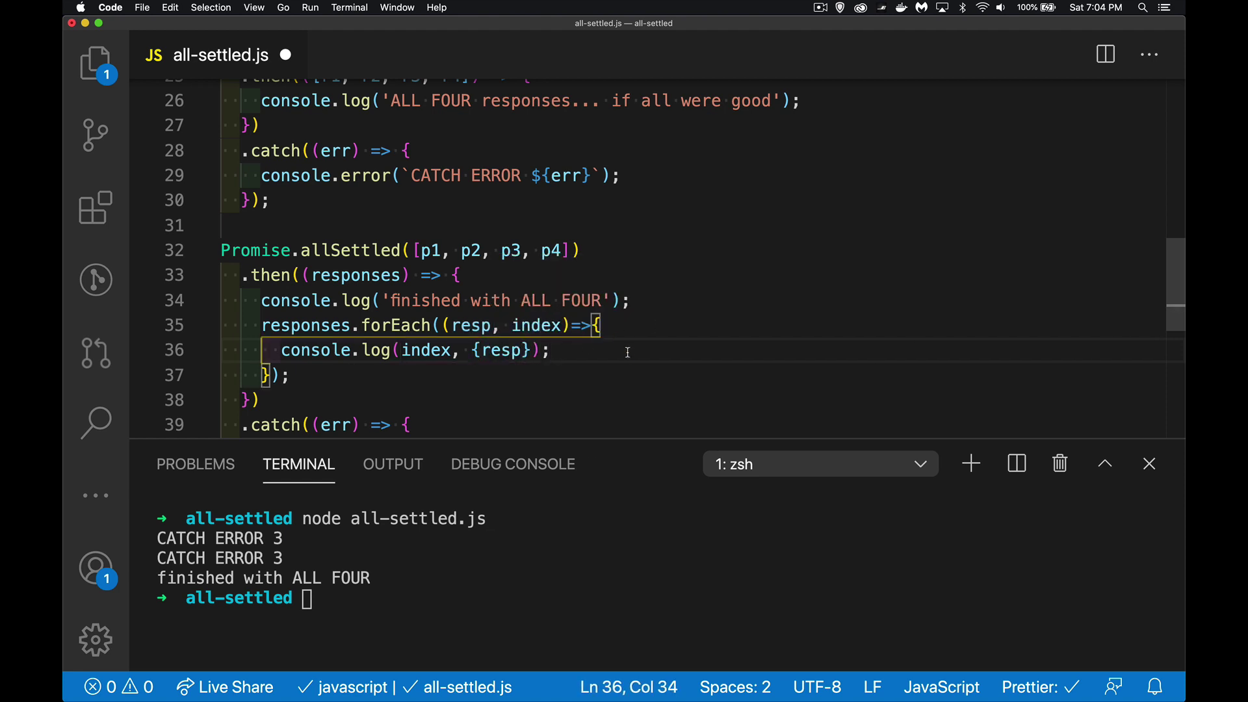
pyautogui.press('super+s')
pyautogui.write('clear')
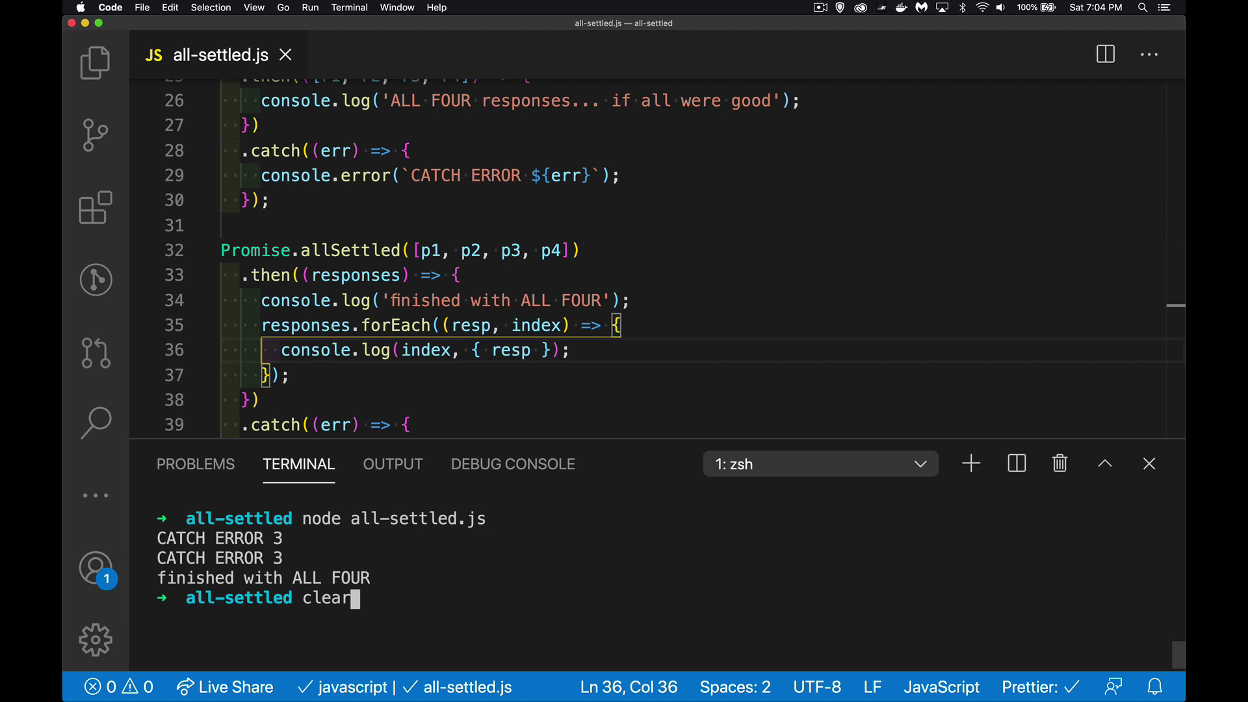
# Clear the terminal and rerun node all-settled.js to list each fulfilled or rejected status object.
pyautogui.press('Return')
pyautogui.press('Up')
pyautogui.press('Up')
pyautogui.press('Return')
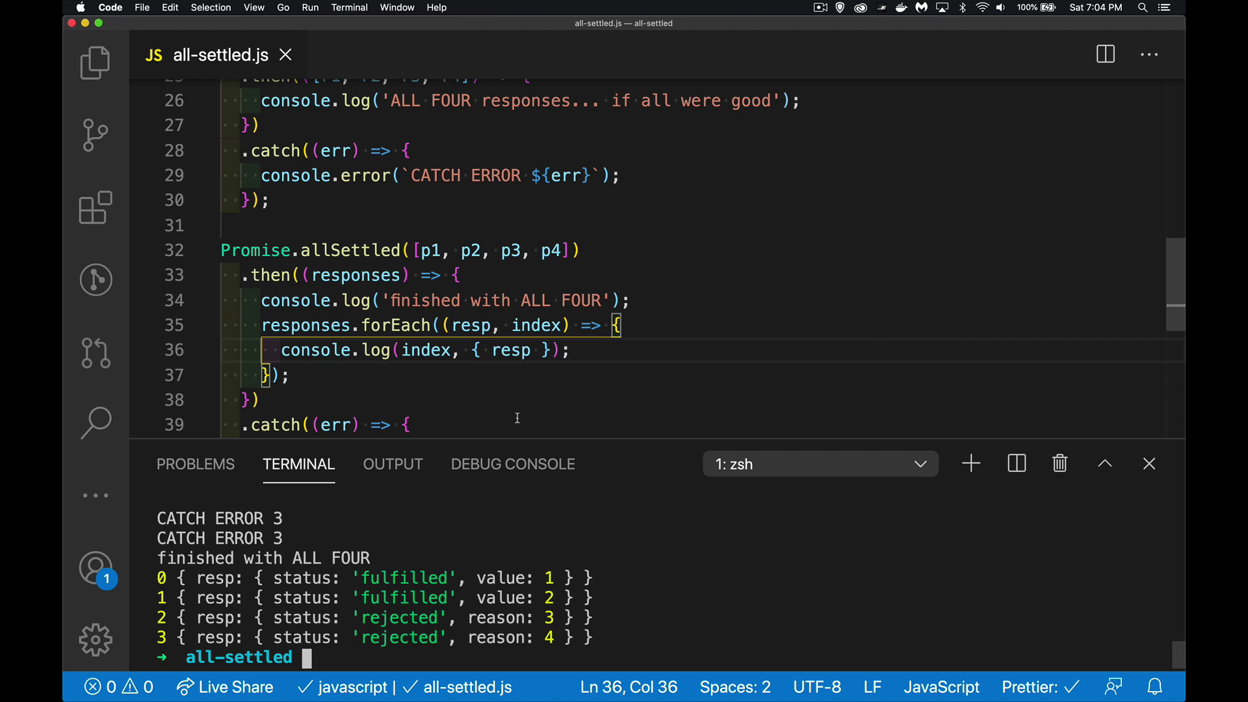
pyautogui.moveTo(255, 578); pyautogui.dragTo(573, 577)
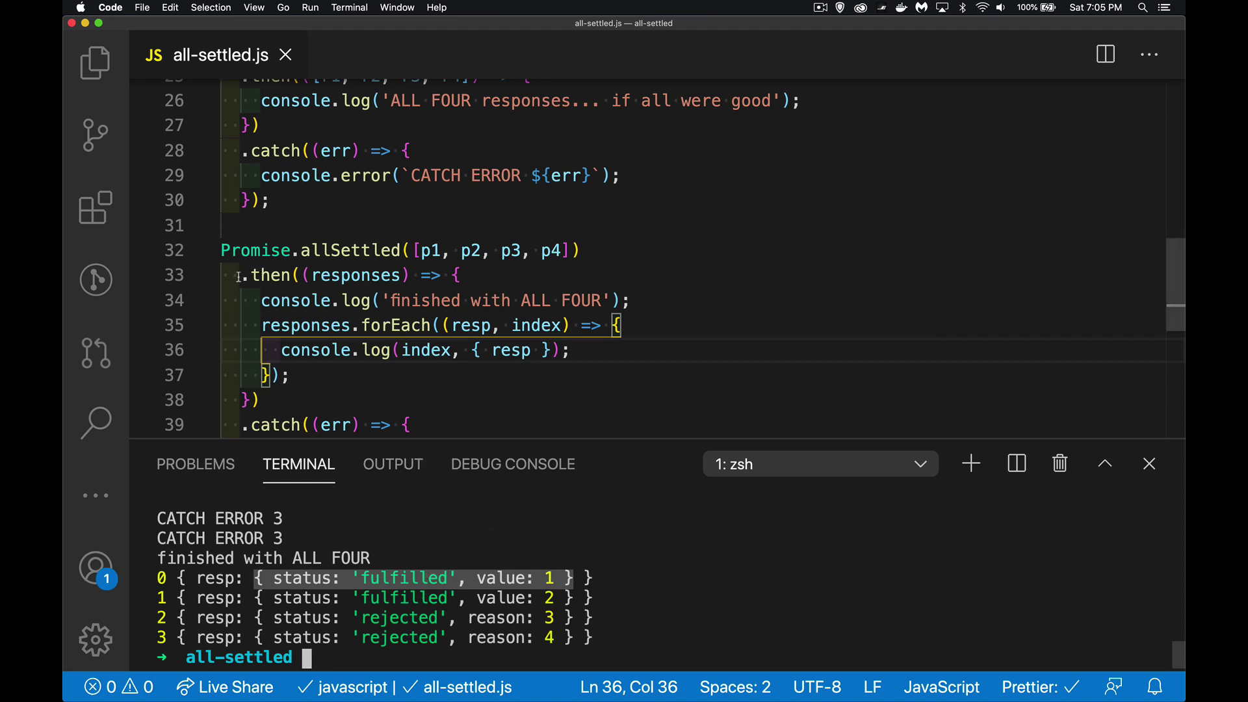
pyautogui.moveTo(241, 276); pyautogui.dragTo(304, 402)
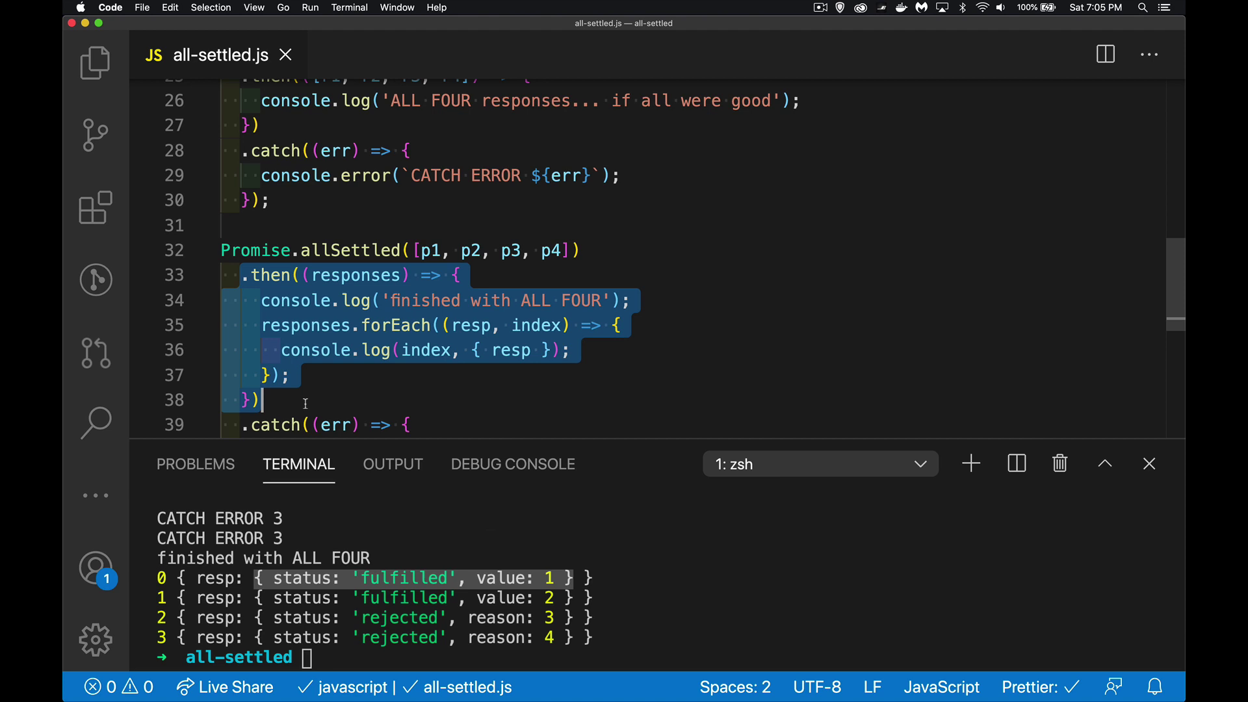